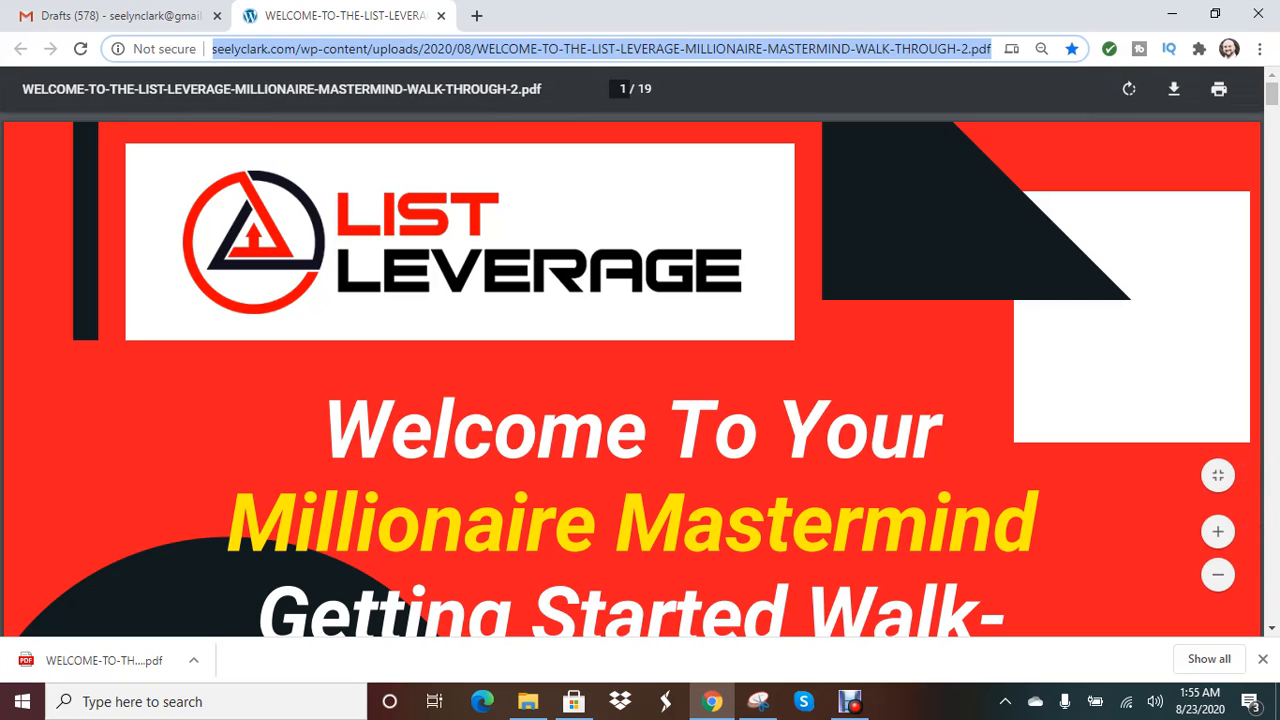
- Hide the downloads shelf and download the open List Leverage welcome PDF
{"action": "left_click", "coordinate": [1262, 659]}
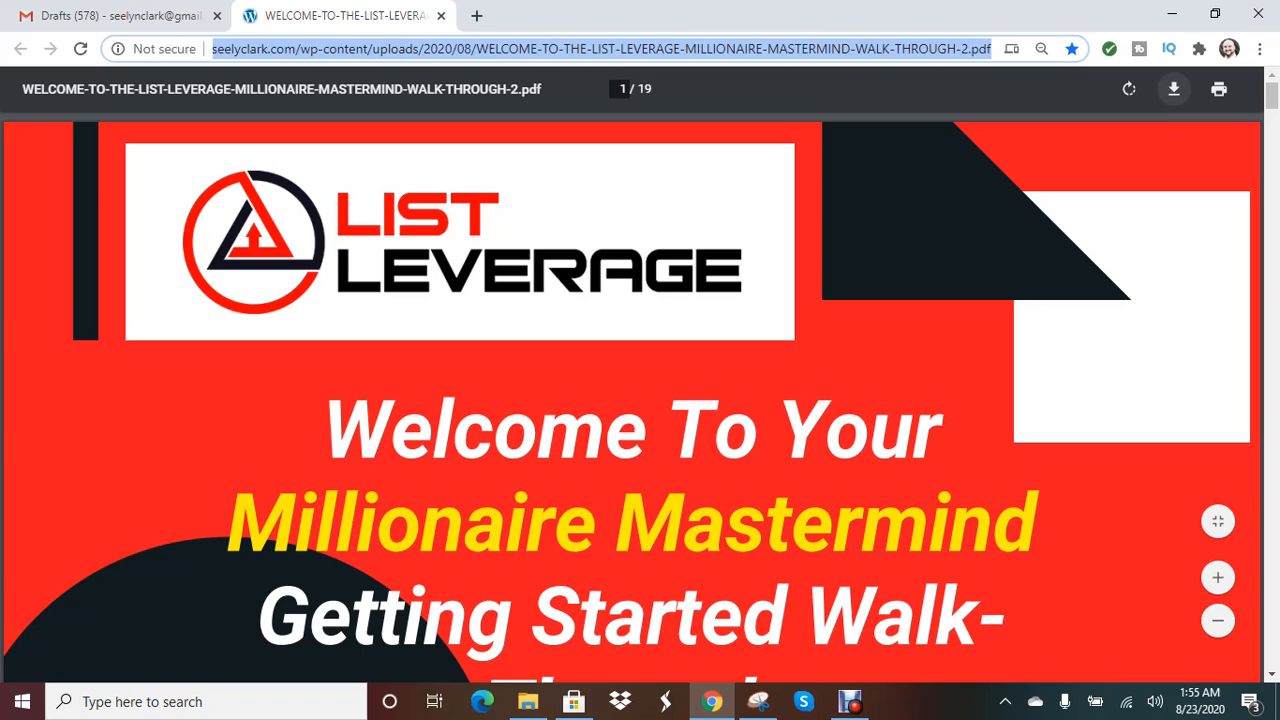
{"action": "left_click", "coordinate": [1174, 89]}
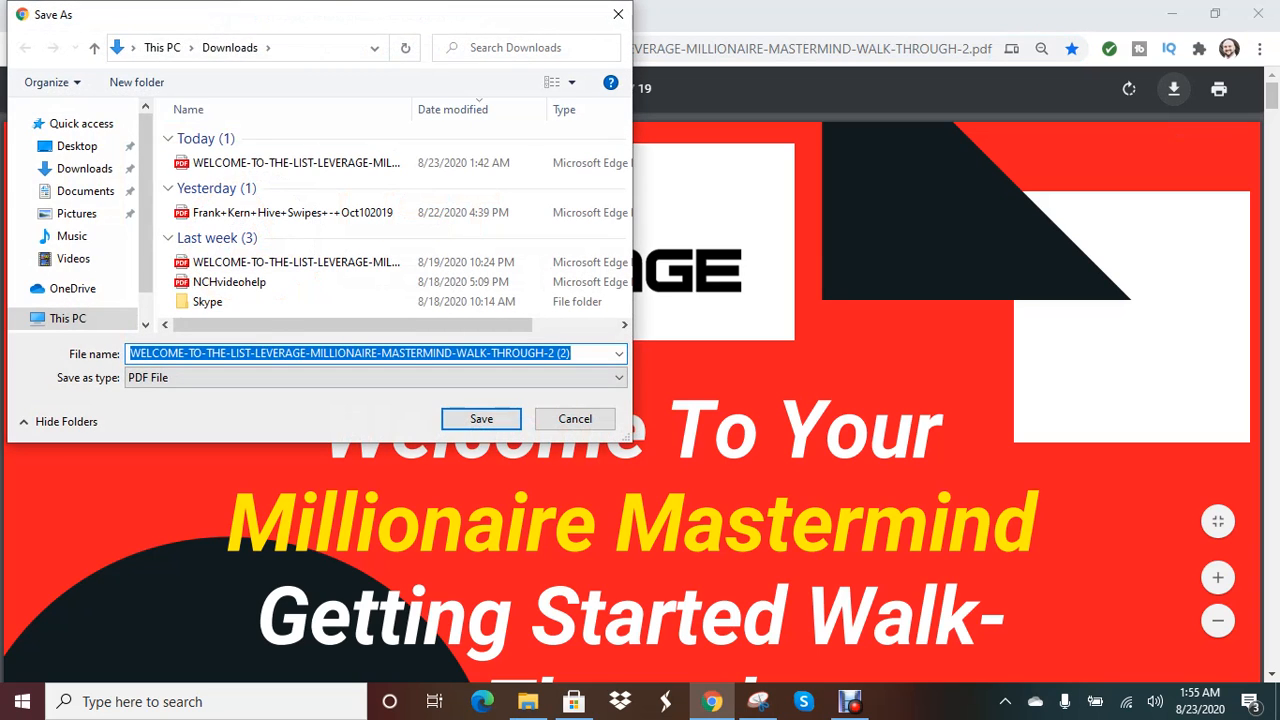
- Save the PDF into the Downloads folder under its suggested file name
{"action": "key", "text": "Return"}
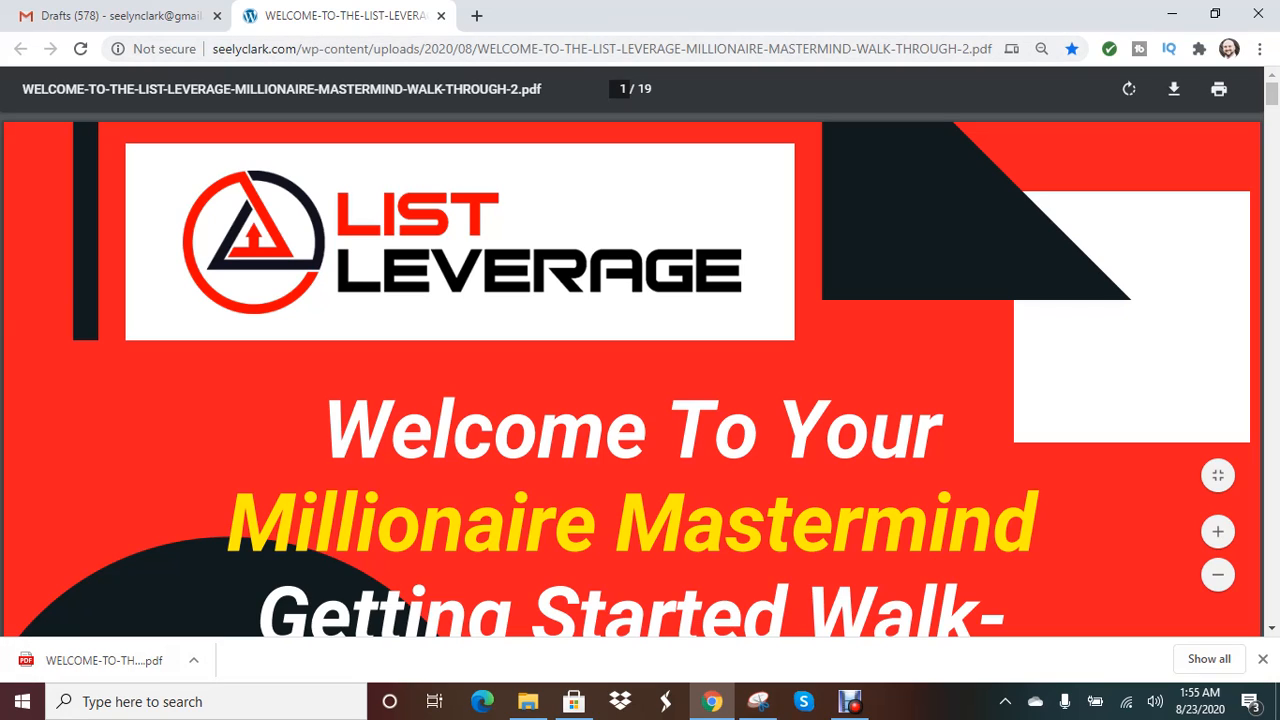
- Go to wix.com in a new Chrome tab, fixing a typo in the address
{"action": "left_click", "coordinate": [476, 15]}
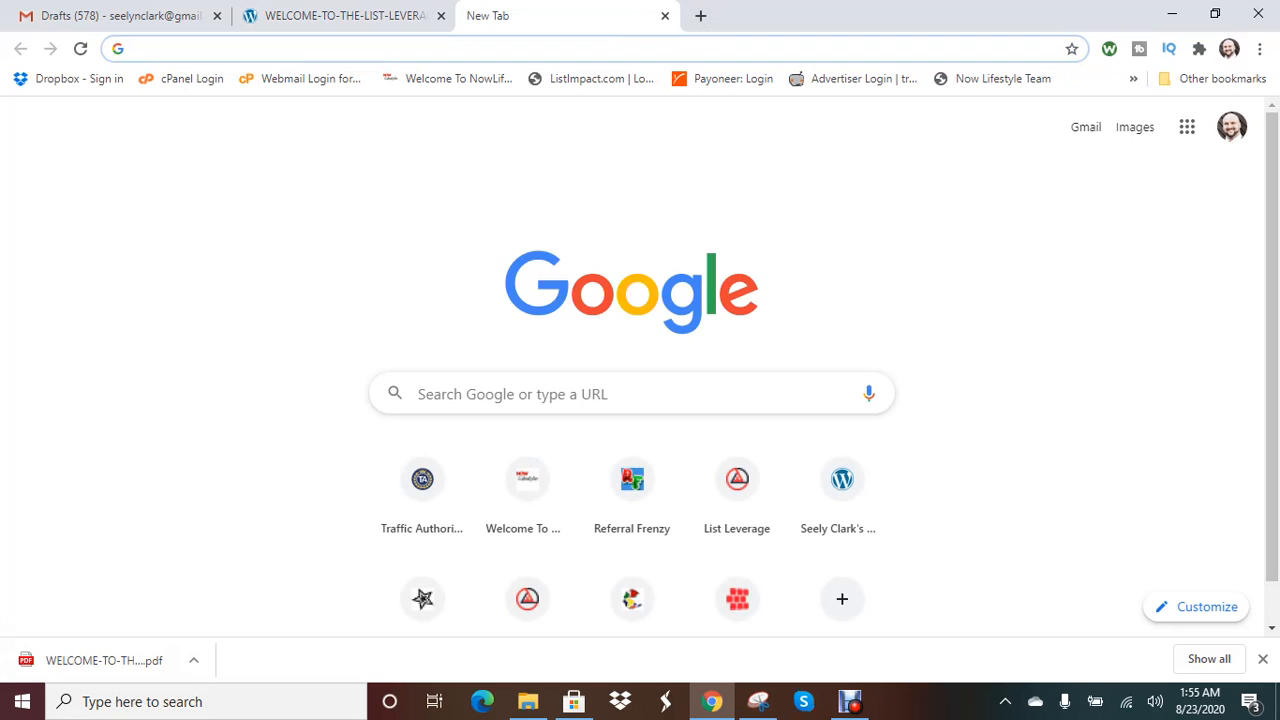
{"action": "type", "text": "wic"}
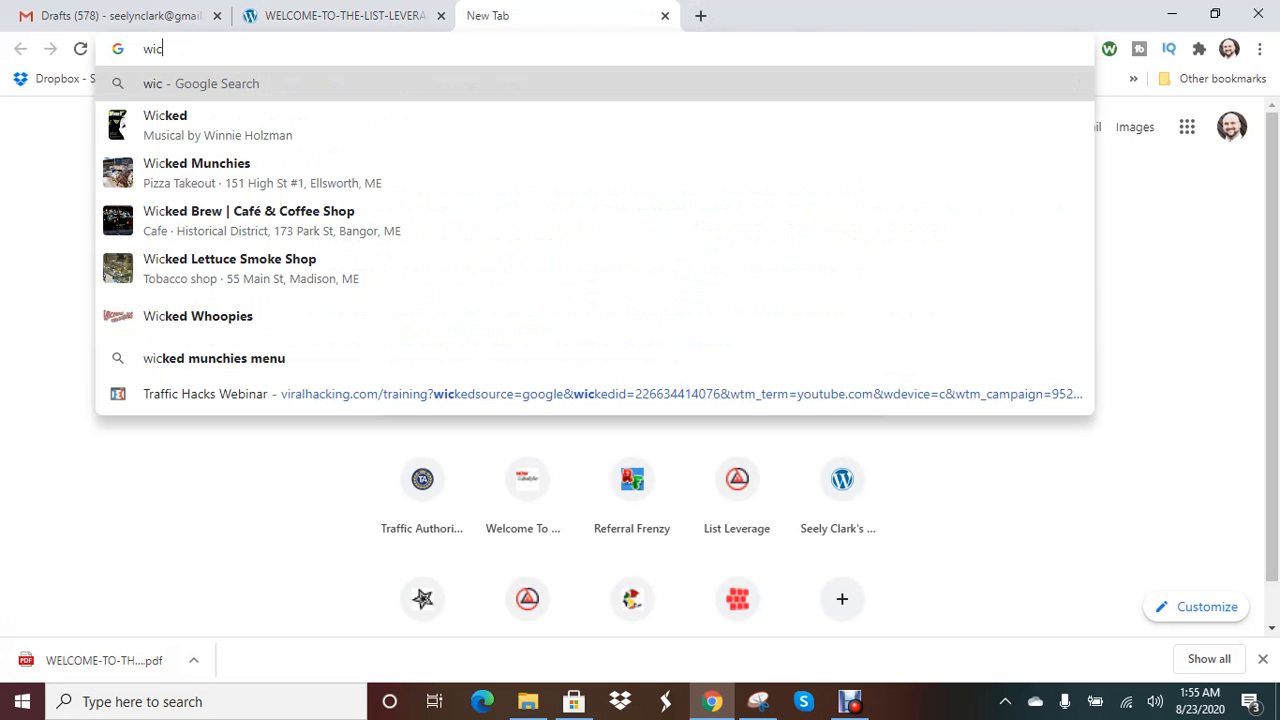
{"action": "key", "text": "BackSpace"}
{"action": "type", "text": "x.com"}
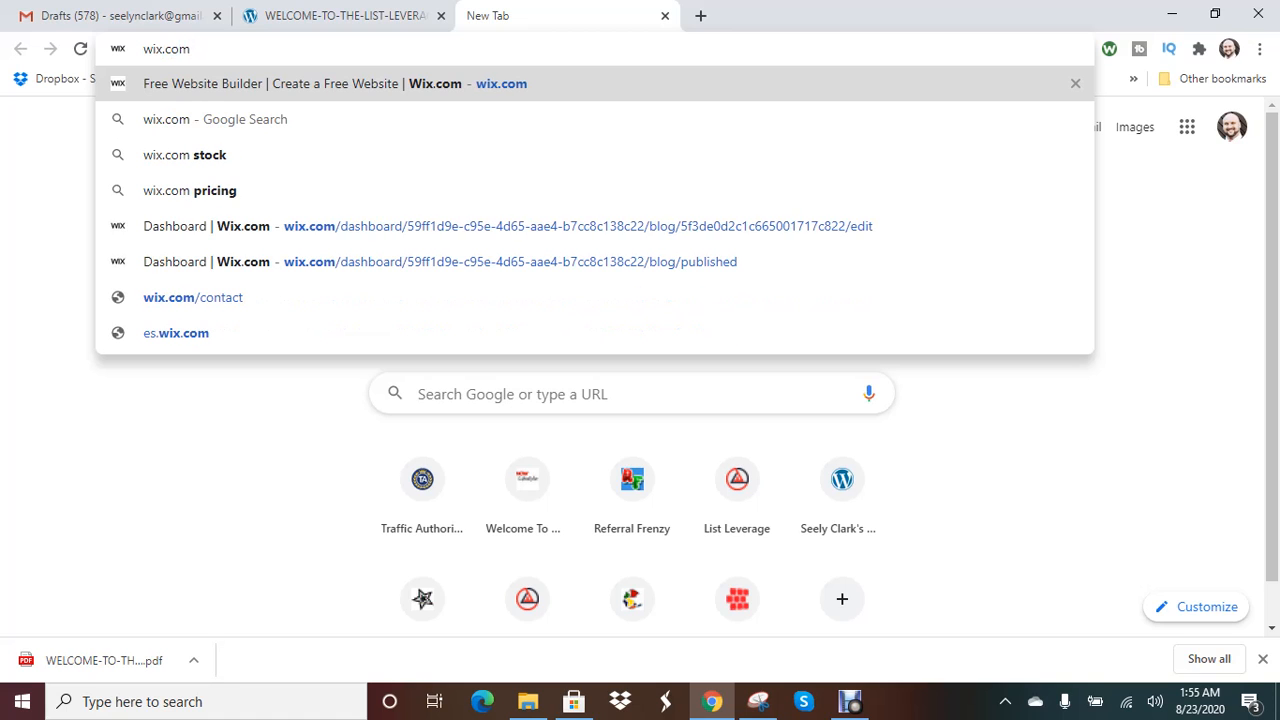
{"action": "key", "text": "Return"}
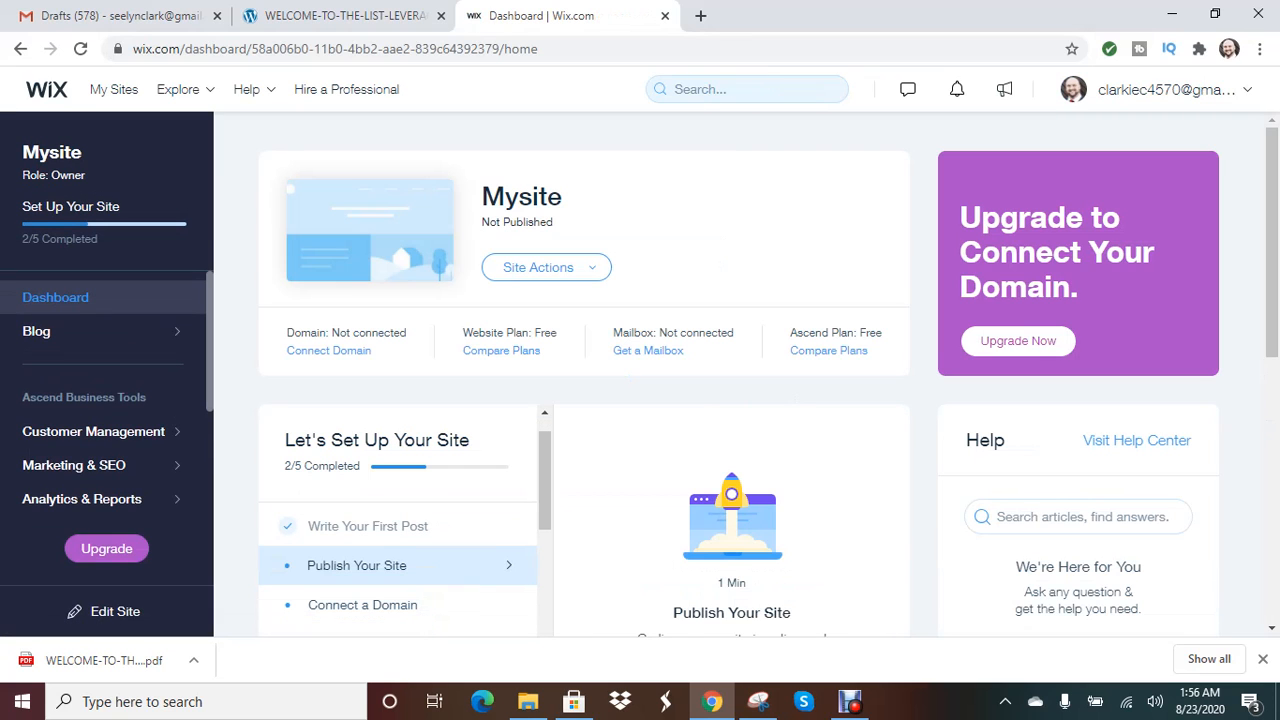
- Log out of the current Wix account, choose Get Started, and switch to Sign Up
{"action": "mouse_move", "coordinate": [1166, 90]}
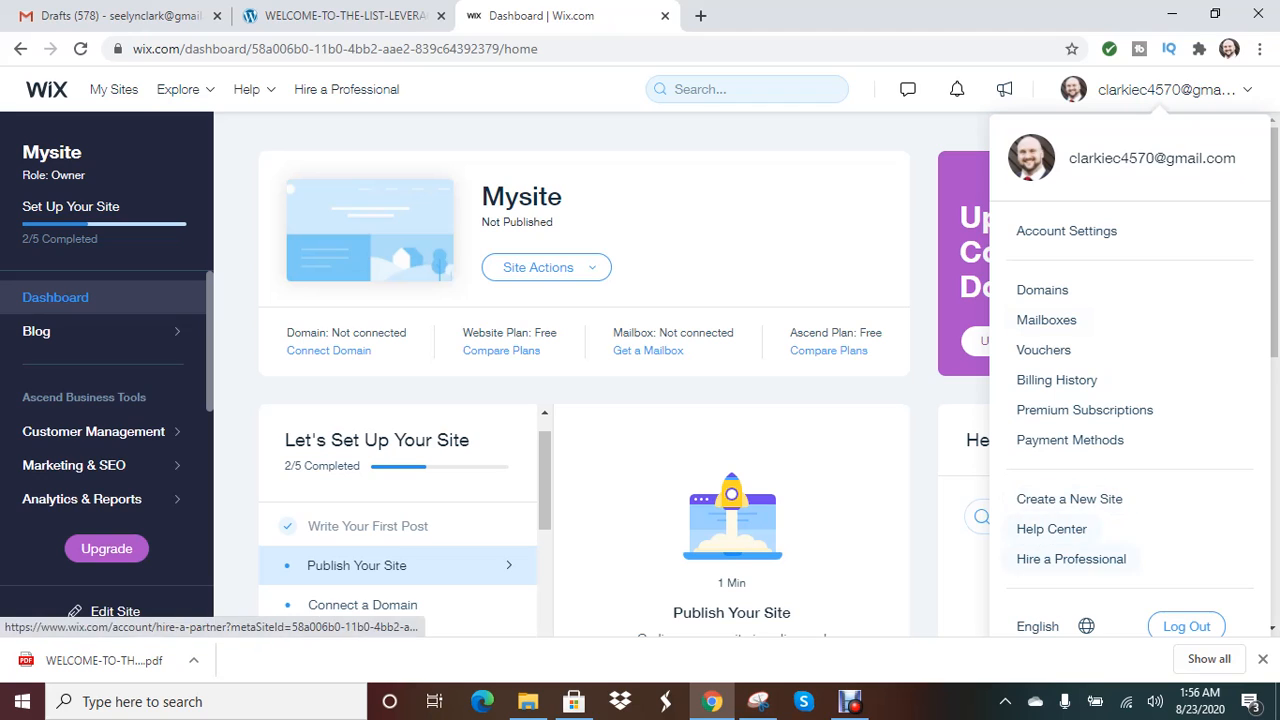
{"action": "left_click", "coordinate": [1186, 626]}
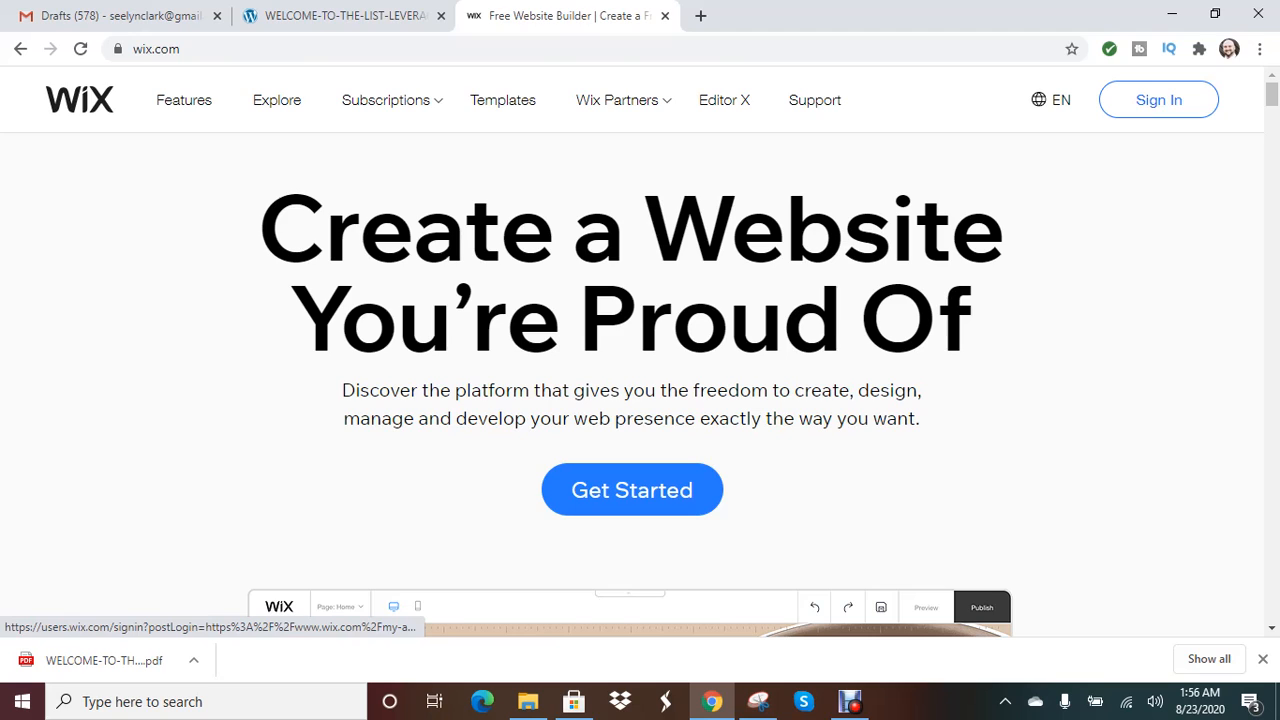
{"action": "left_click", "coordinate": [632, 490]}
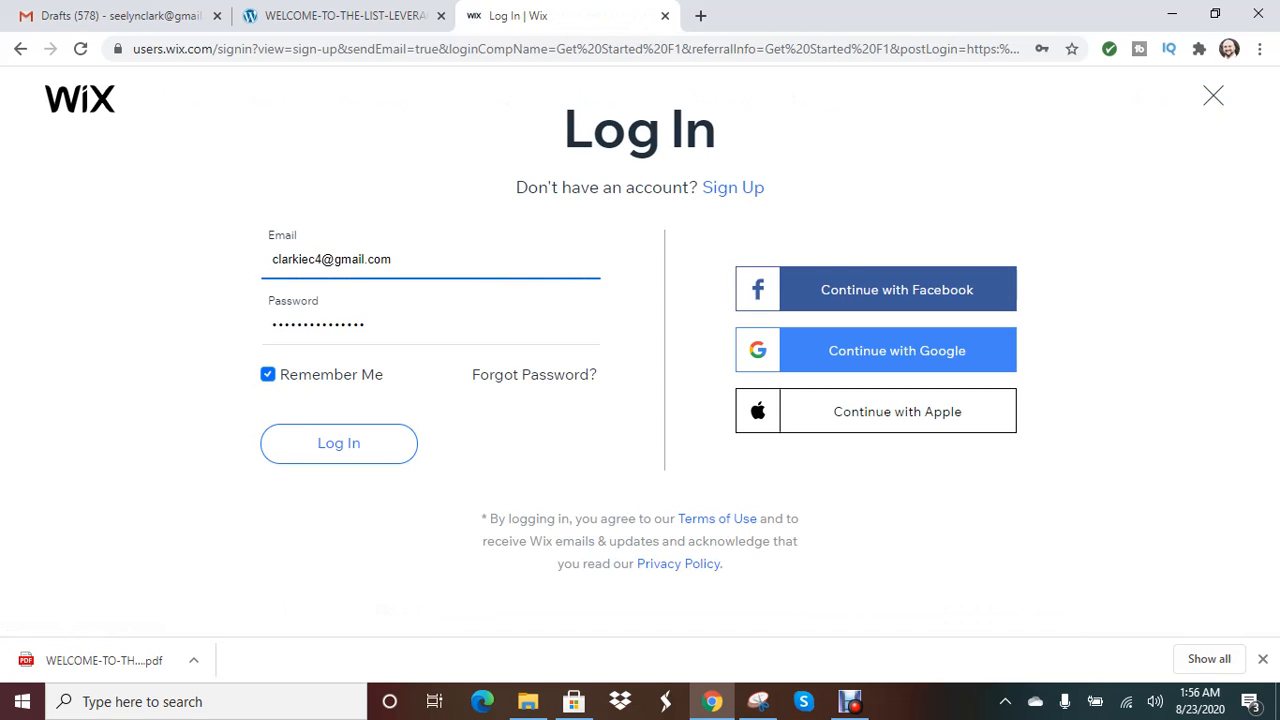
{"action": "left_click", "coordinate": [733, 188]}
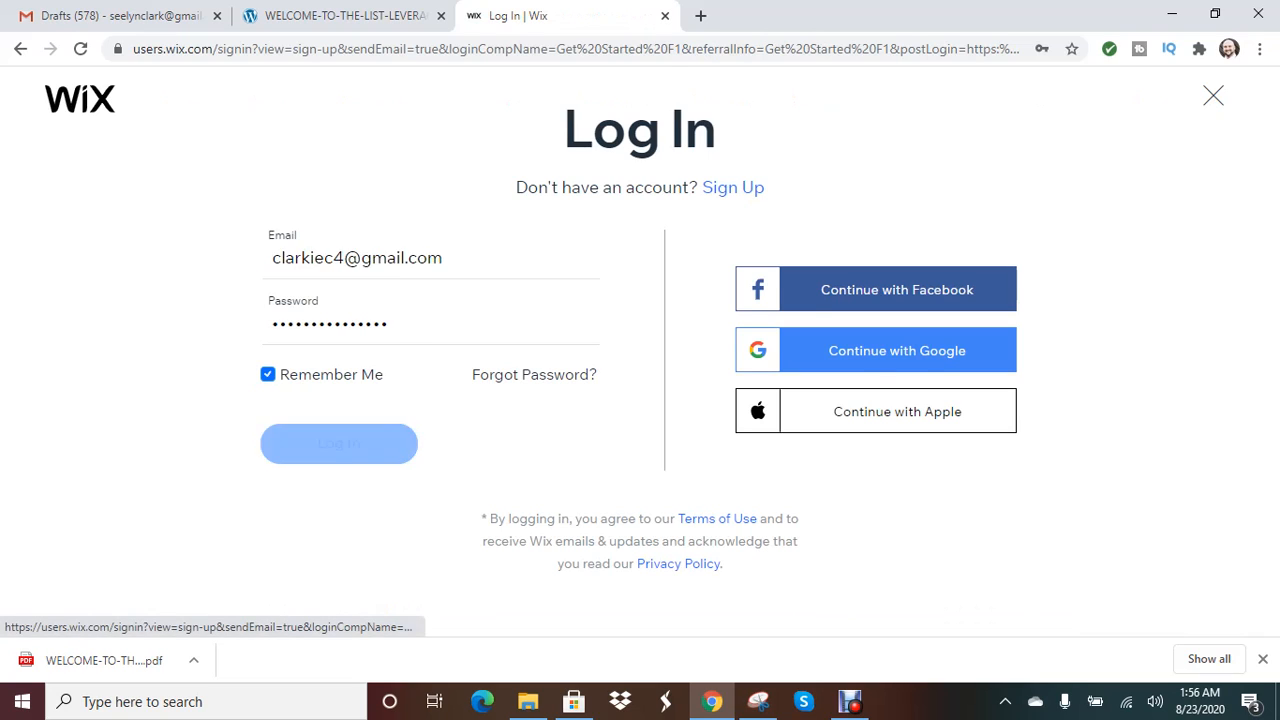
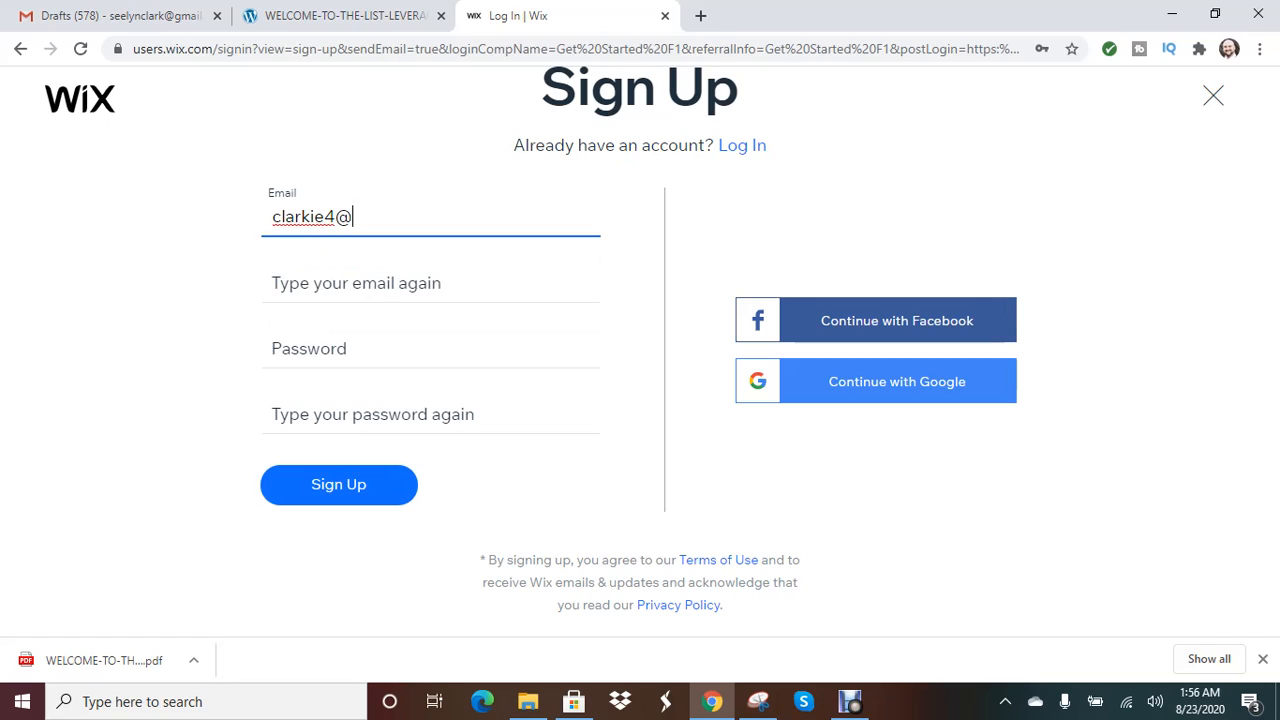
- Type the new account's e-mail address in the Email field, completing it with .com
{"action": "left_click_drag", "start_coordinate": [336, 217], "coordinate": [272, 217]}
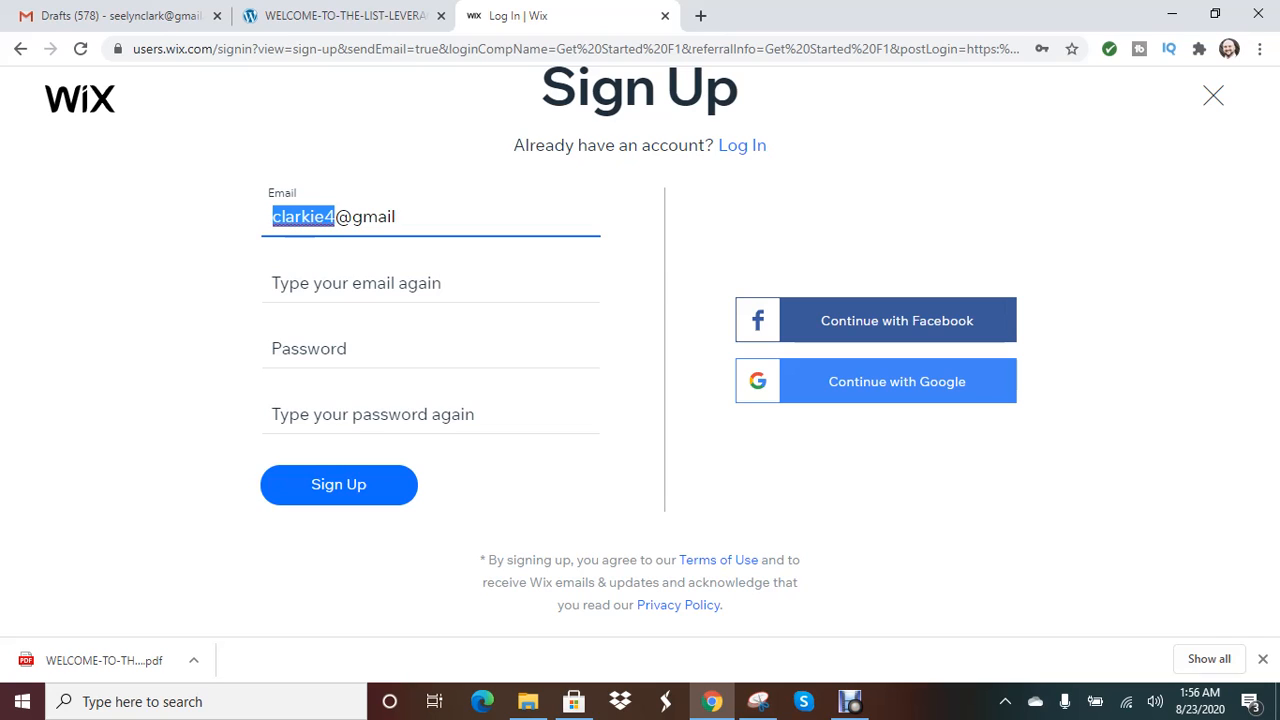
{"action": "left_click", "coordinate": [336, 217]}
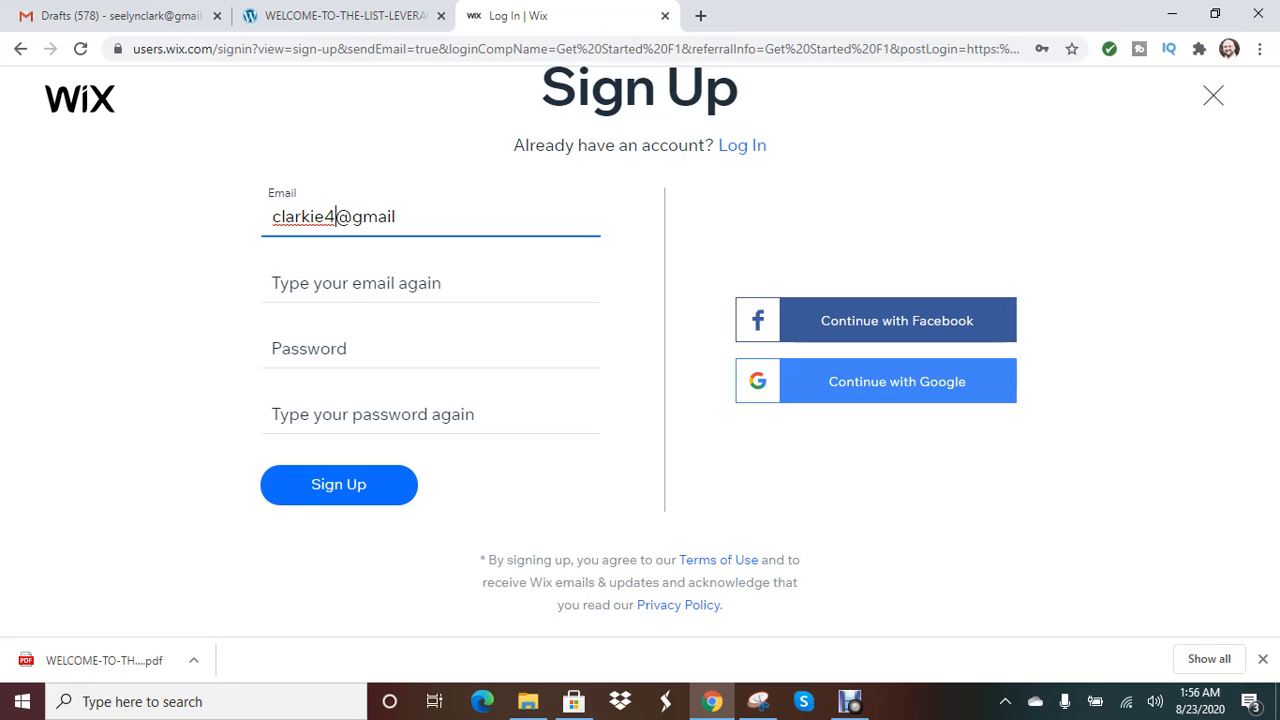
{"action": "left_click", "coordinate": [397, 217]}
{"action": "type", "text": ".com"}
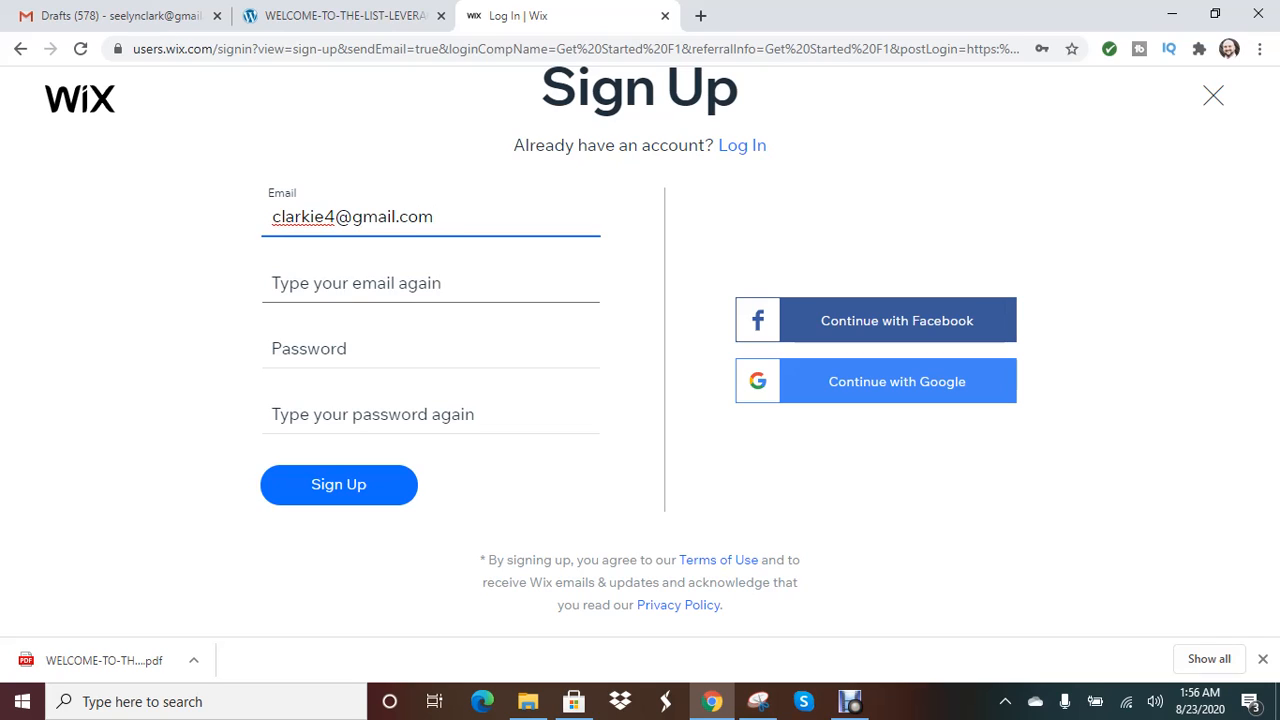
- Copy the e-mail into the confirm-e-mail field, then retype the address there
{"action": "left_click", "coordinate": [356, 283]}
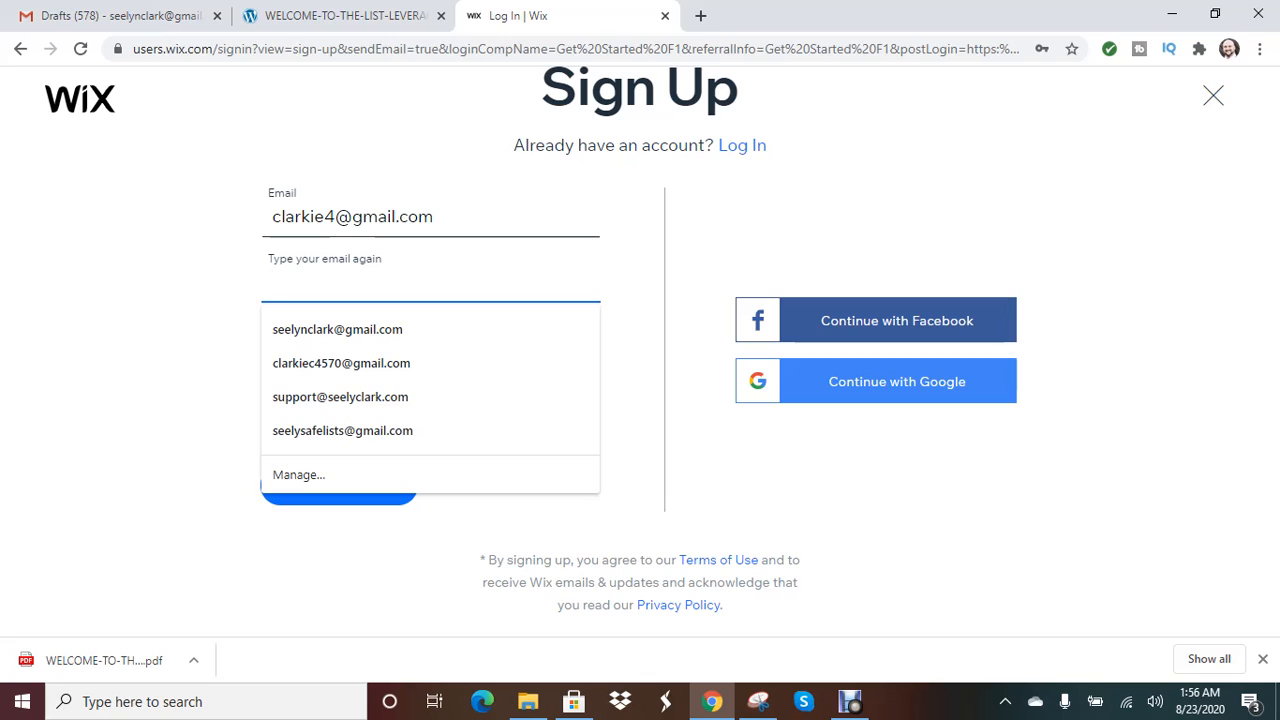
{"action": "left_click", "coordinate": [433, 217]}
{"action": "left_click_drag", "start_coordinate": [433, 217], "coordinate": [272, 217]}
{"action": "right_click", "coordinate": [312, 217]}
{"action": "left_click", "coordinate": [355, 283]}
{"action": "left_click", "coordinate": [343, 283]}
{"action": "right_click", "coordinate": [343, 281]}
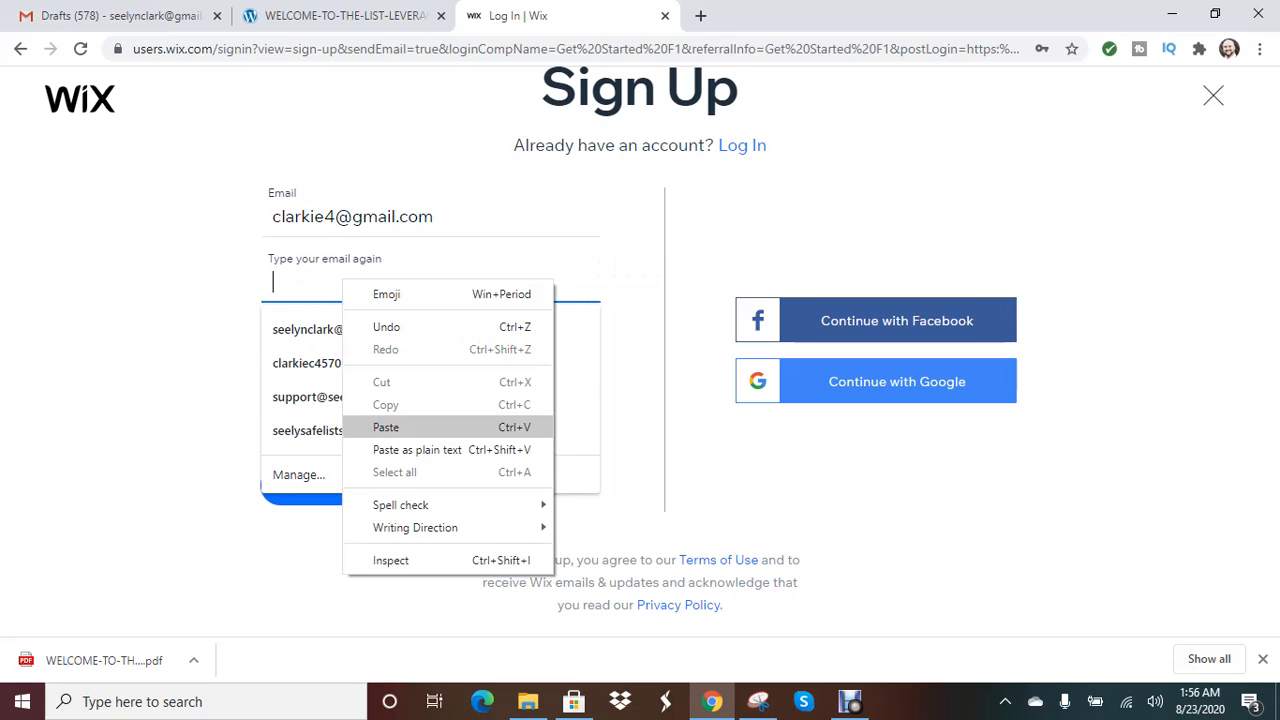
{"action": "left_click", "coordinate": [386, 427]}
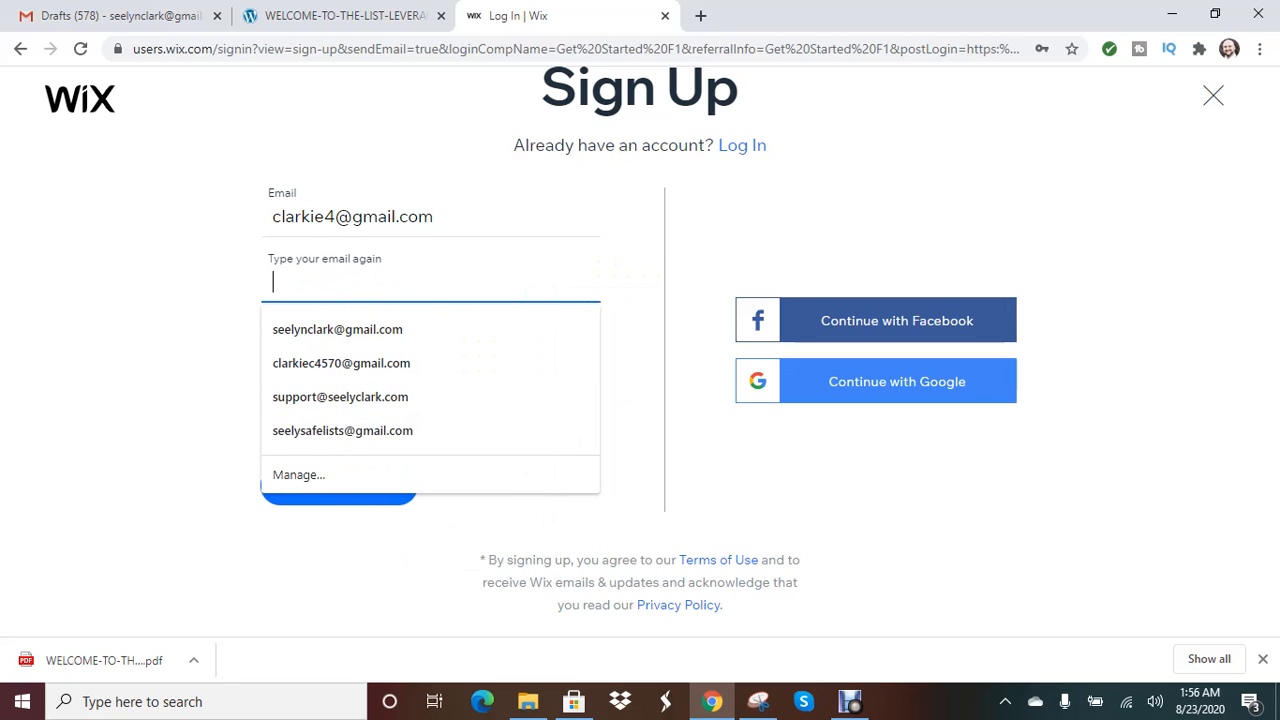
{"action": "right_click", "coordinate": [300, 284]}
{"action": "left_click", "coordinate": [343, 437]}
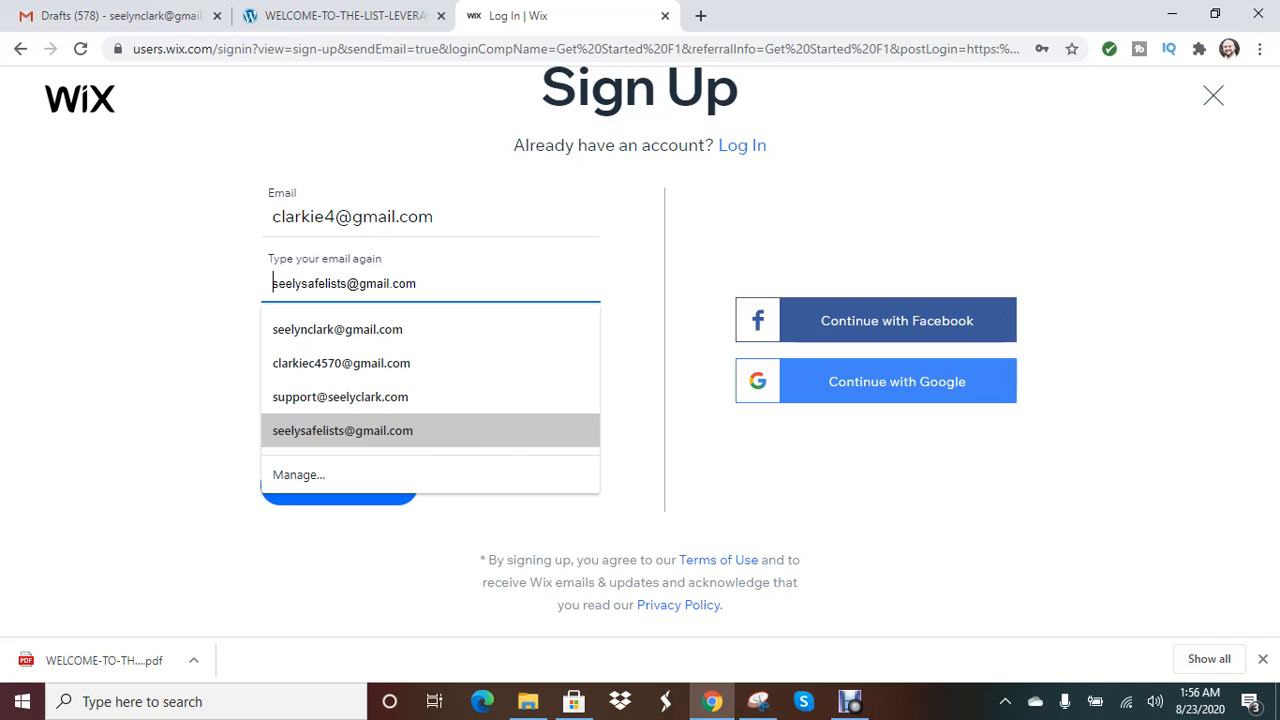
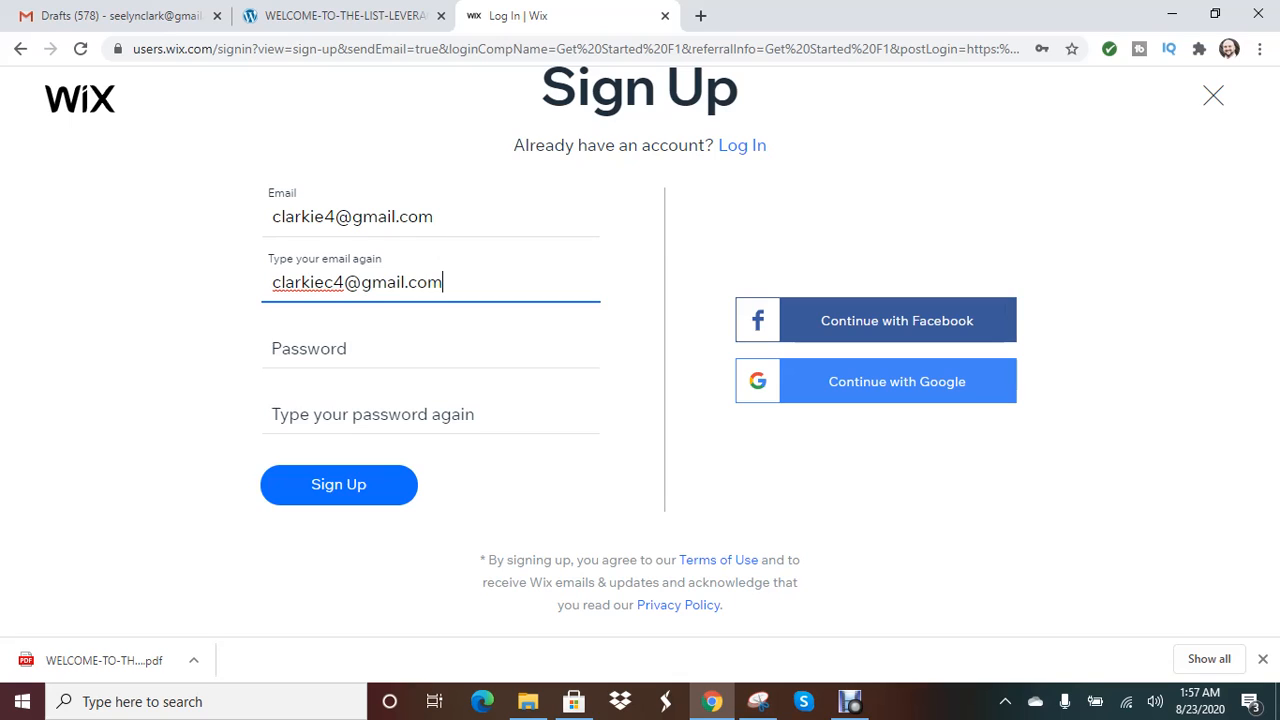
- Enter the account password in both the password and repeat-password fields
{"action": "left_click", "coordinate": [340, 348]}
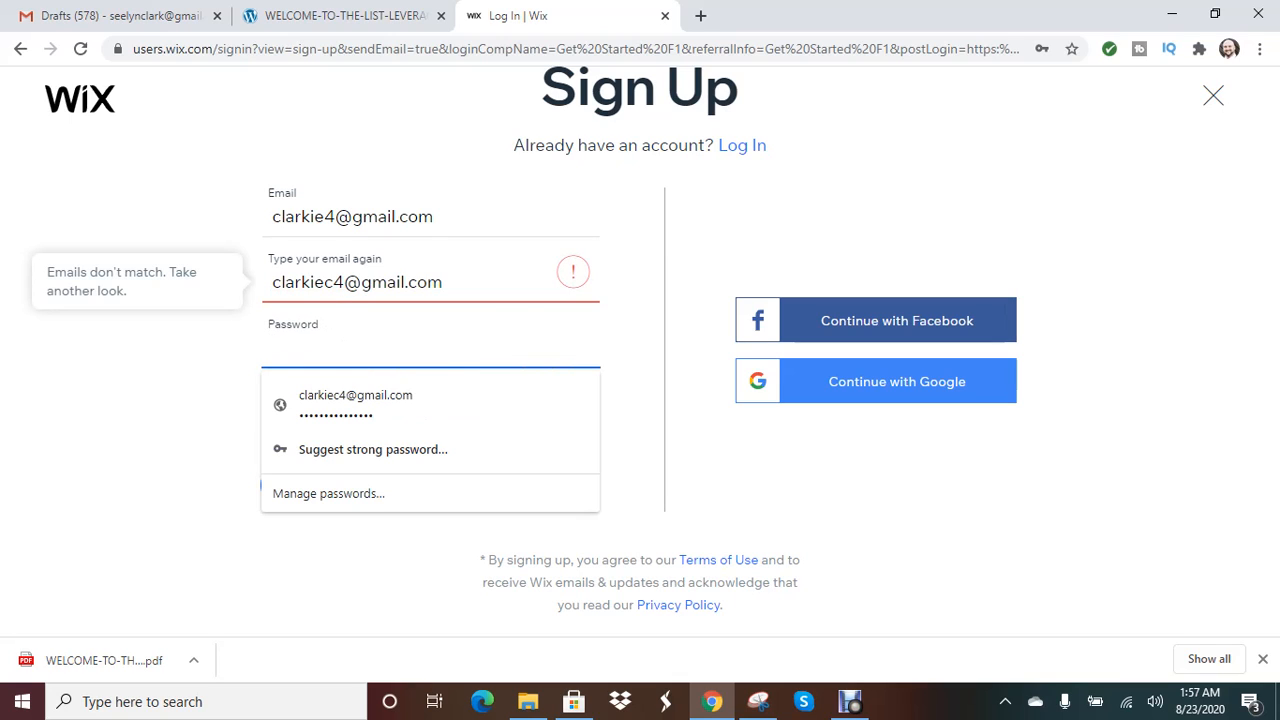
{"action": "type", "text": "********"}
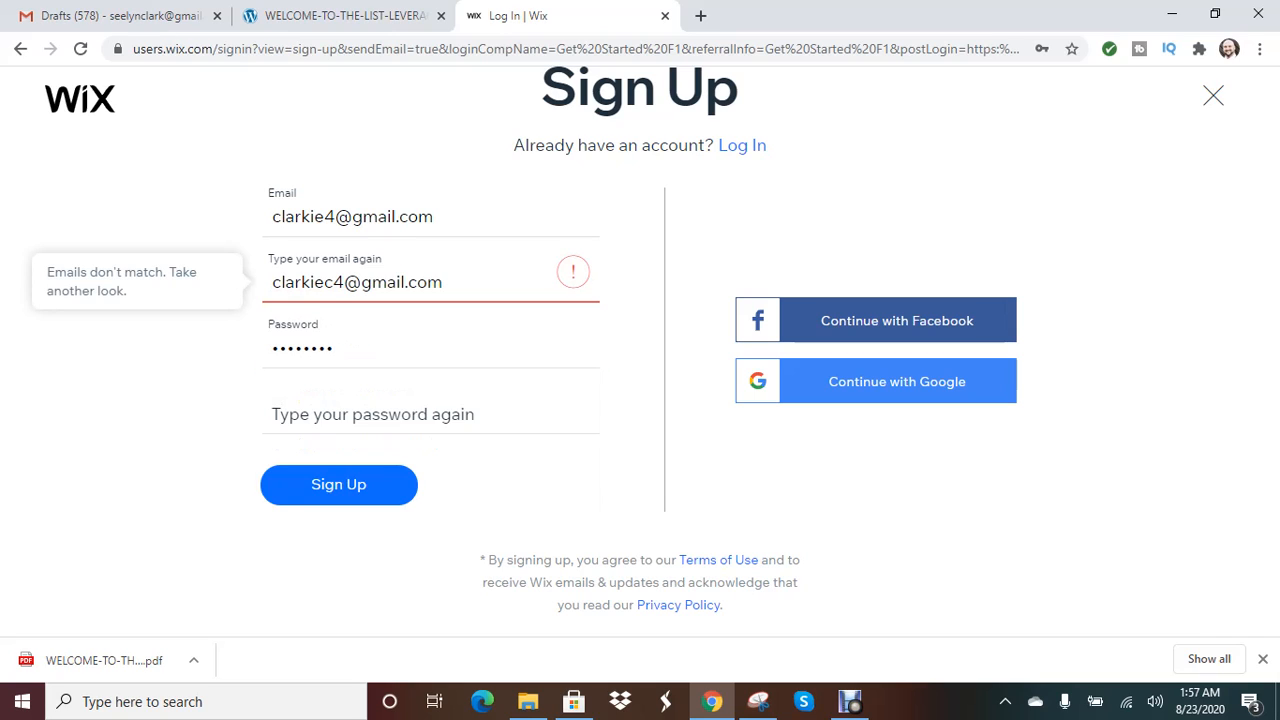
{"action": "left_click", "coordinate": [340, 411]}
{"action": "type", "text": "********"}
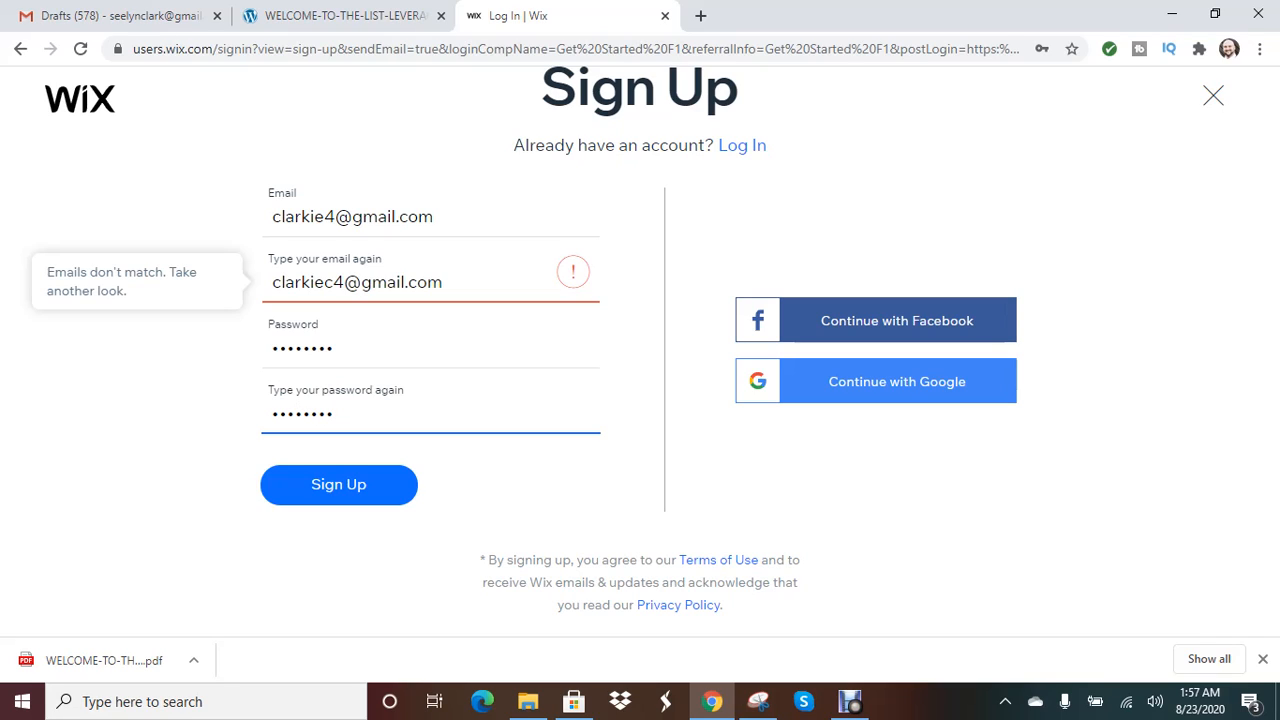
{"action": "key", "text": "Tab"}
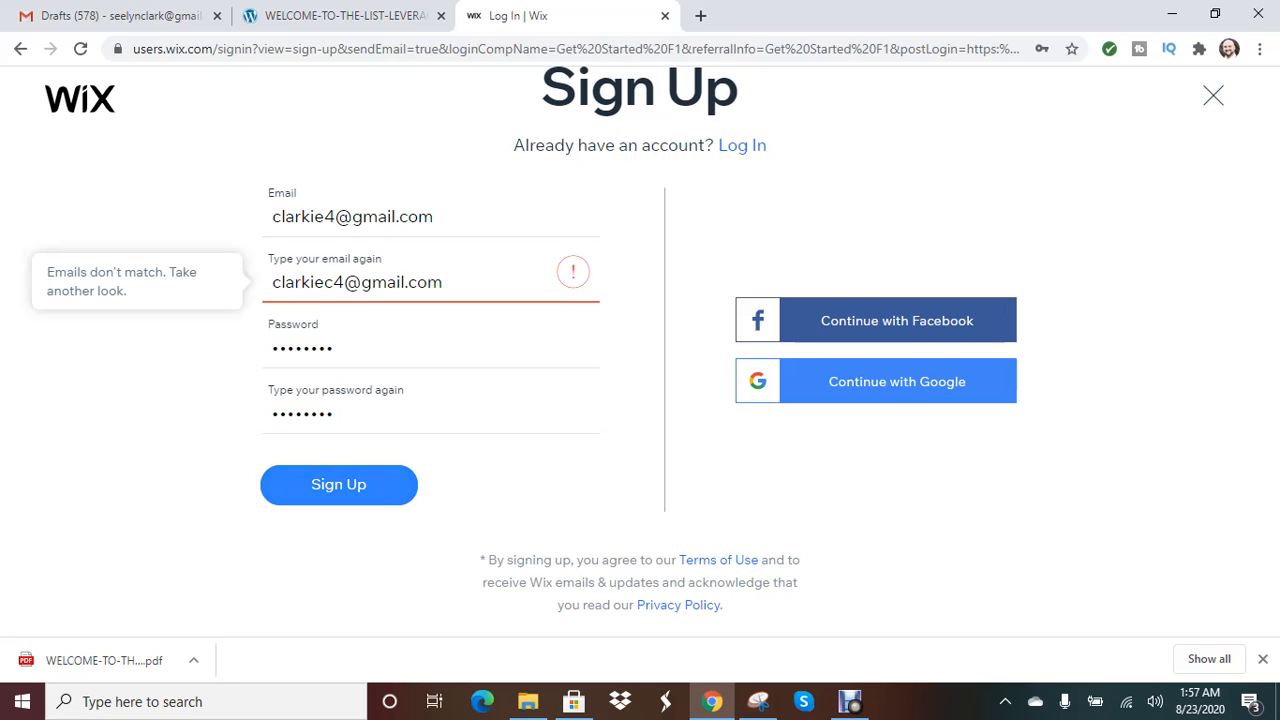
{"action": "key", "text": "Tab"}
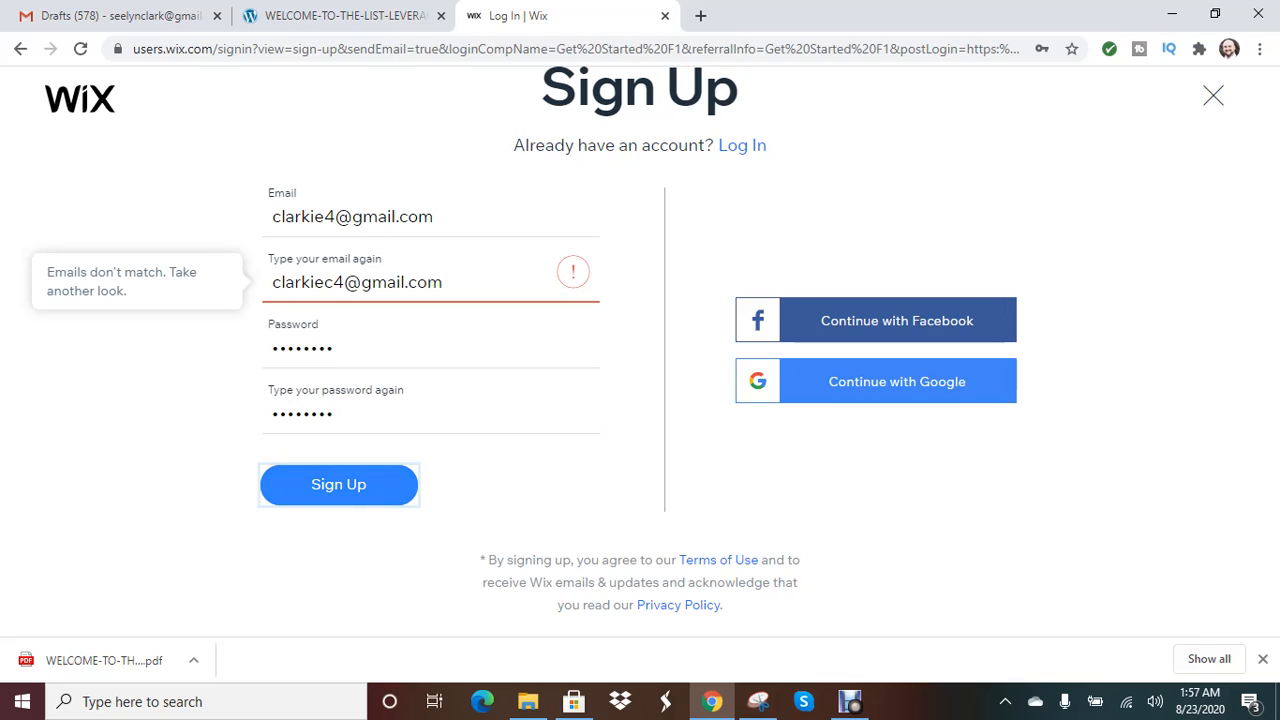
- Add a missing letter to the e-mail address and submit the sign-up form
{"action": "left_click", "coordinate": [325, 217]}
{"action": "type", "text": "c"}
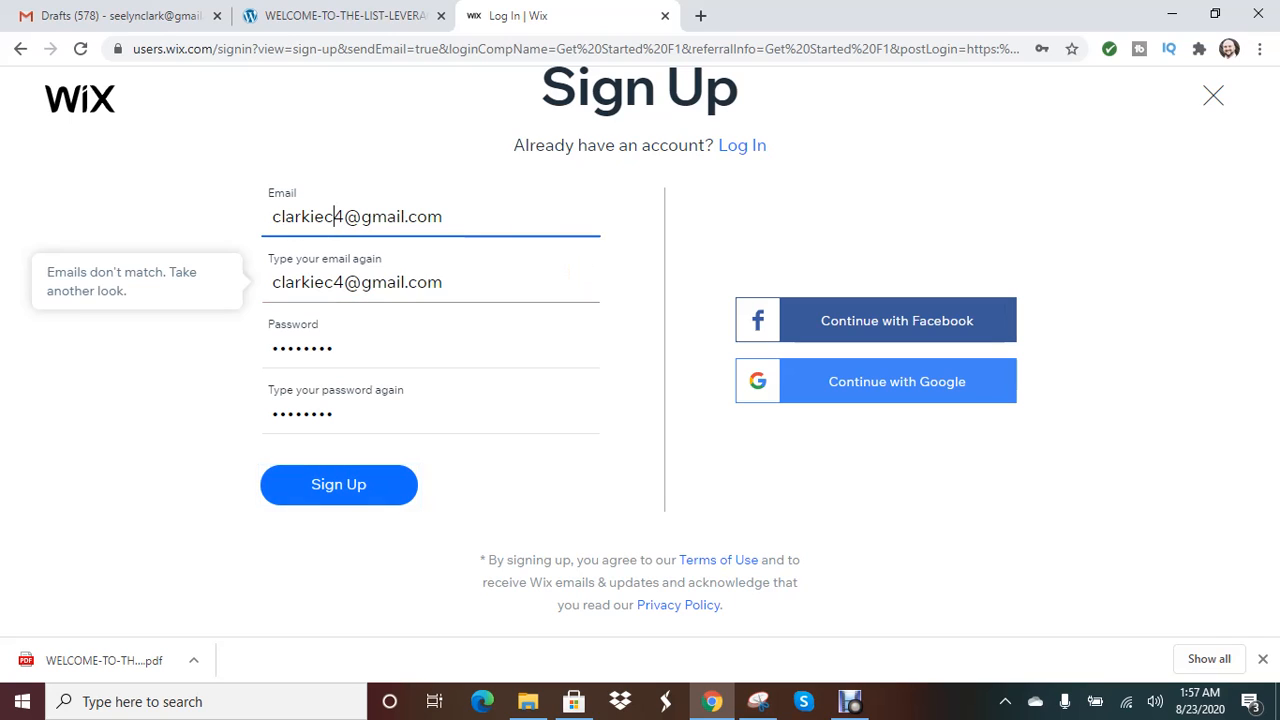
{"action": "left_click", "coordinate": [339, 485]}
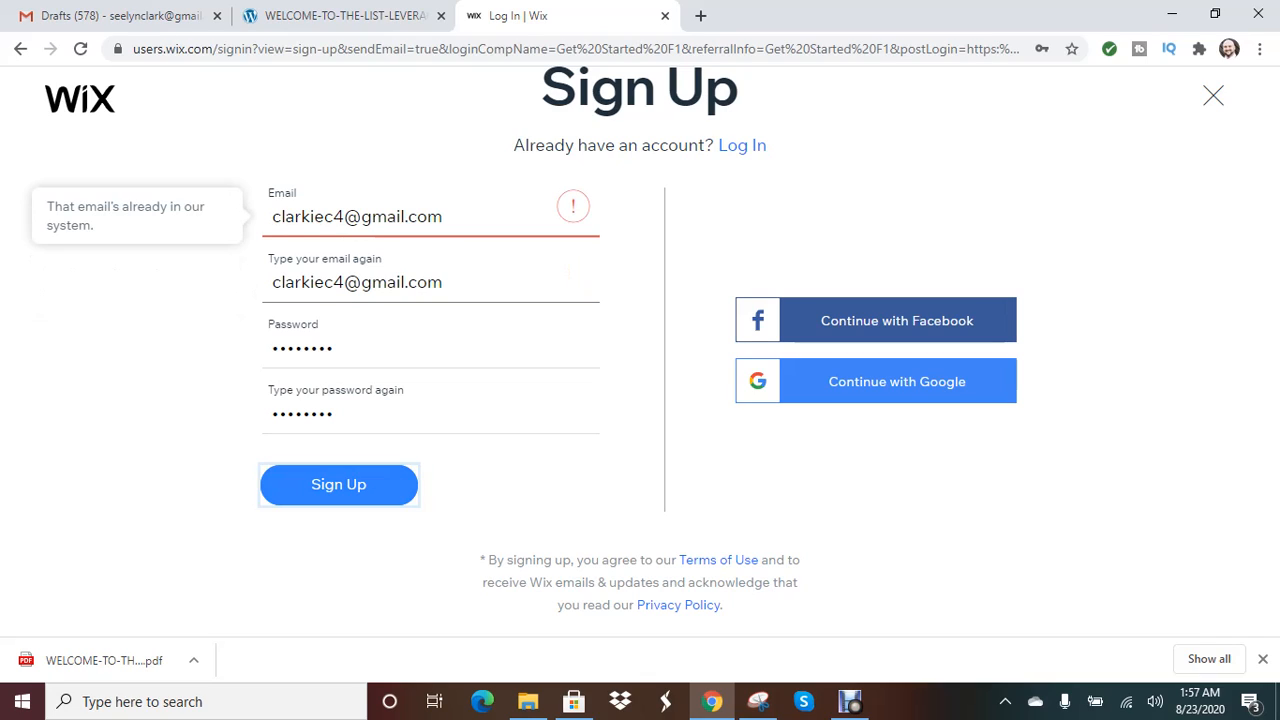
- Replace the e-mail with a different address, make the confirm field match, and submit
{"action": "left_click_drag", "start_coordinate": [450, 217], "coordinate": [270, 217]}
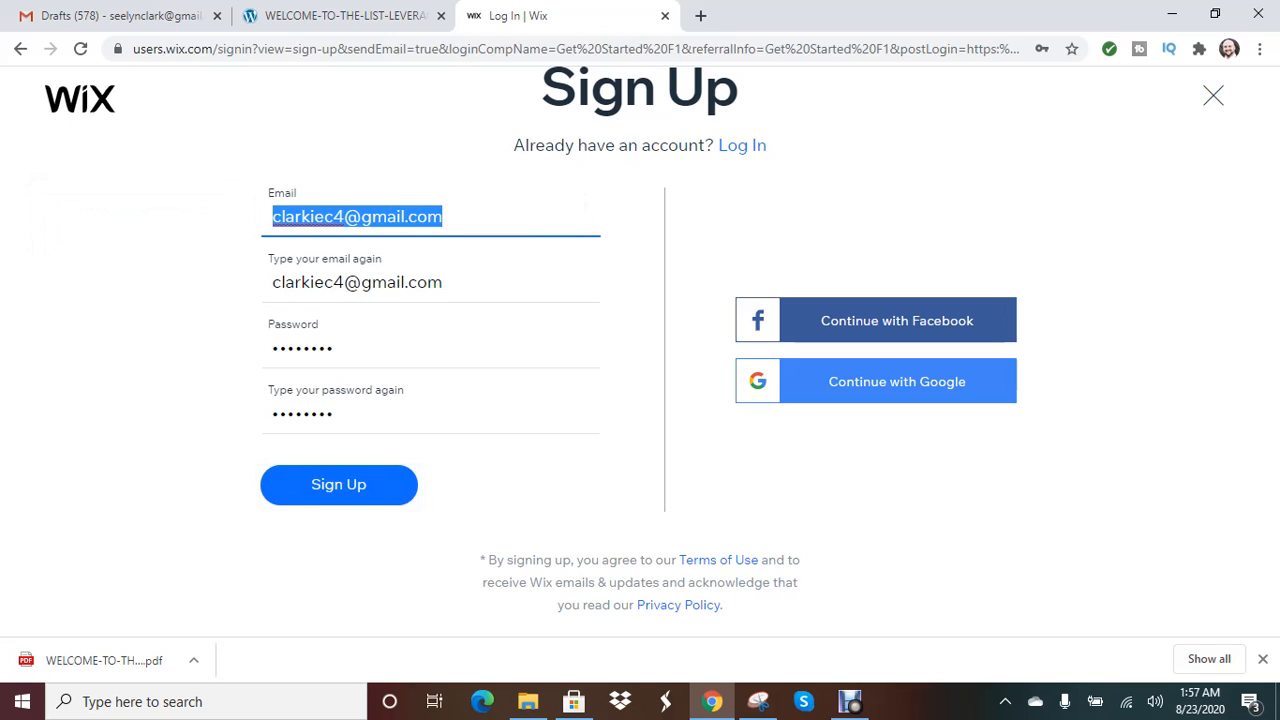
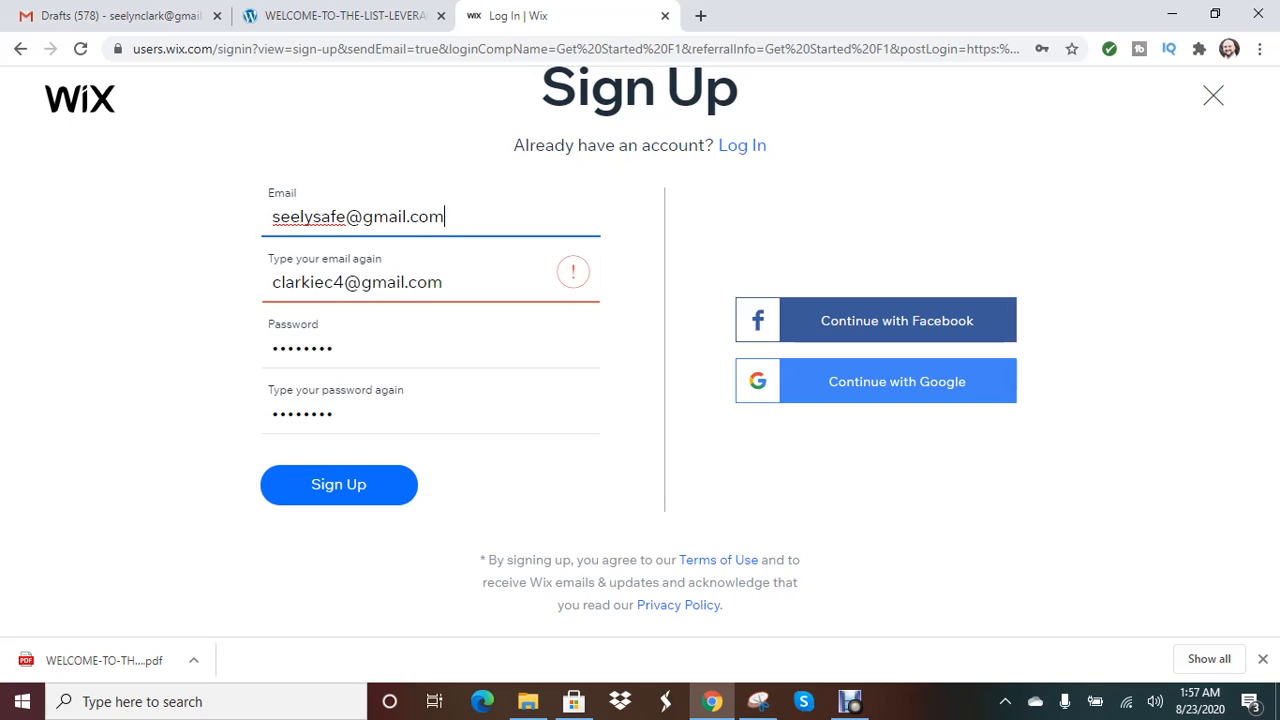
{"action": "left_click", "coordinate": [346, 282]}
{"action": "left_click_drag", "start_coordinate": [346, 282], "coordinate": [272, 282]}
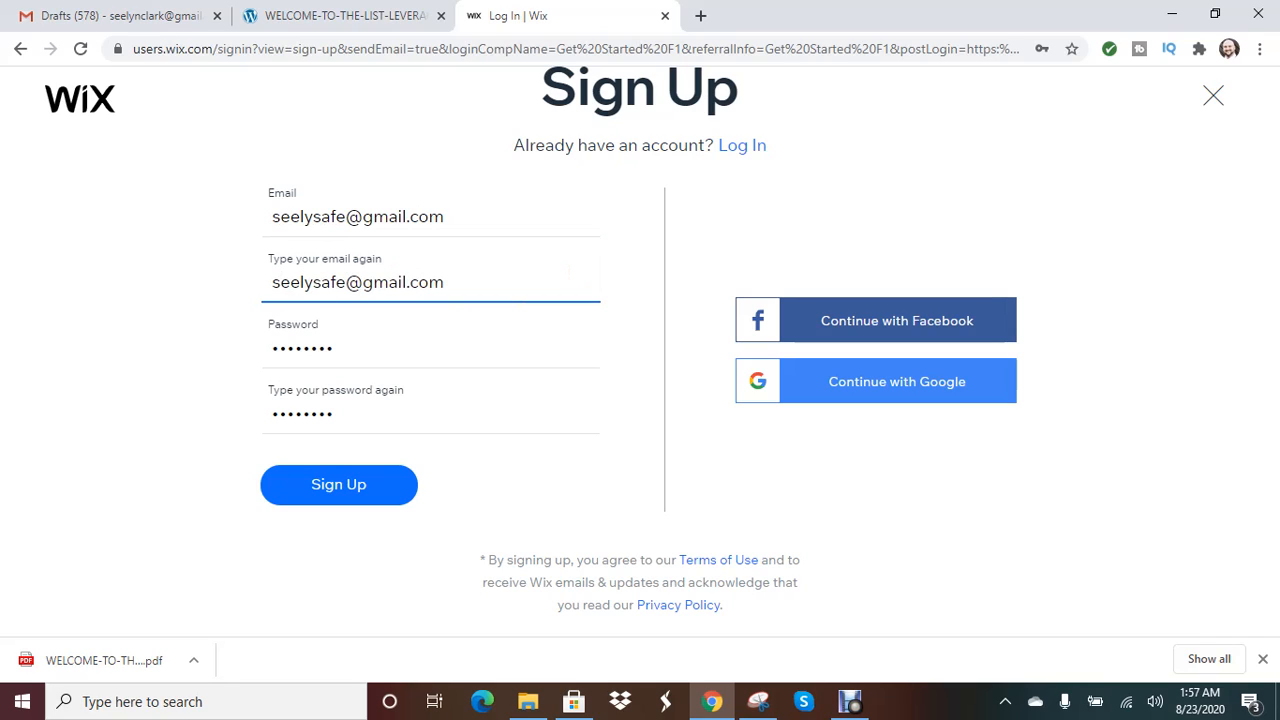
{"action": "left_click", "coordinate": [339, 485]}
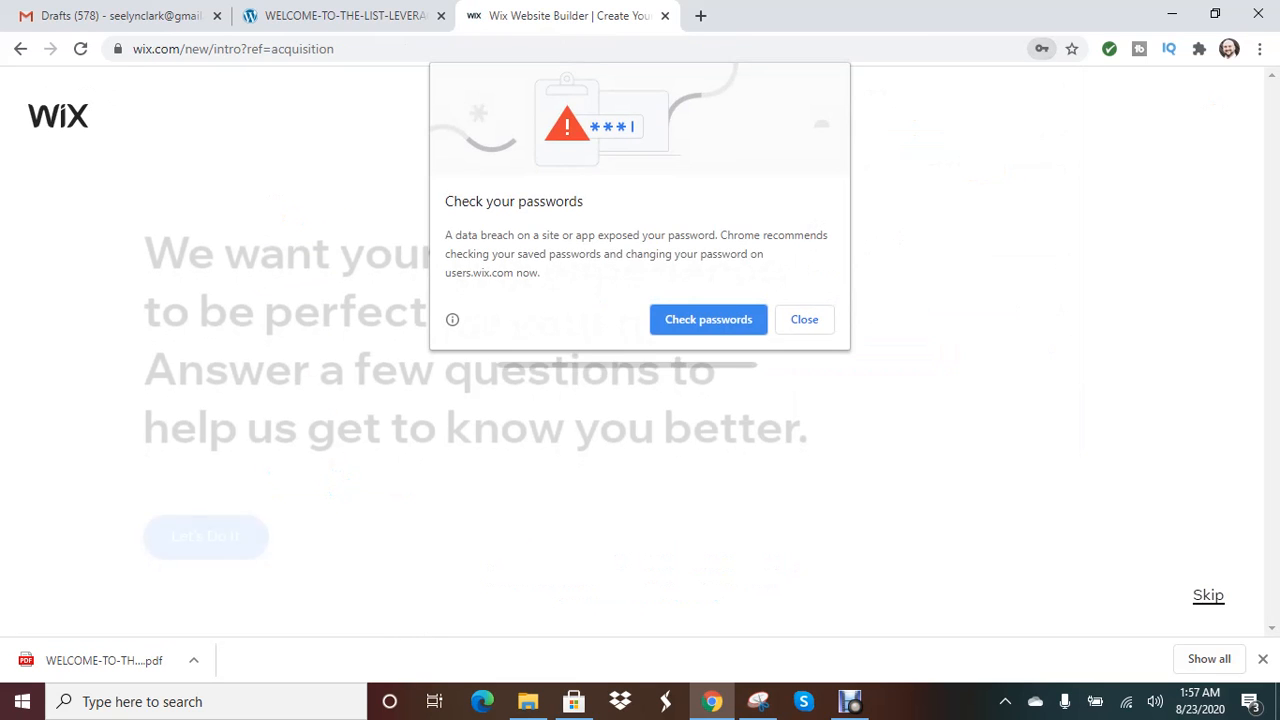
- Dismiss the password warning, skip the intro questions, and choose a template
{"action": "left_click", "coordinate": [802, 325]}
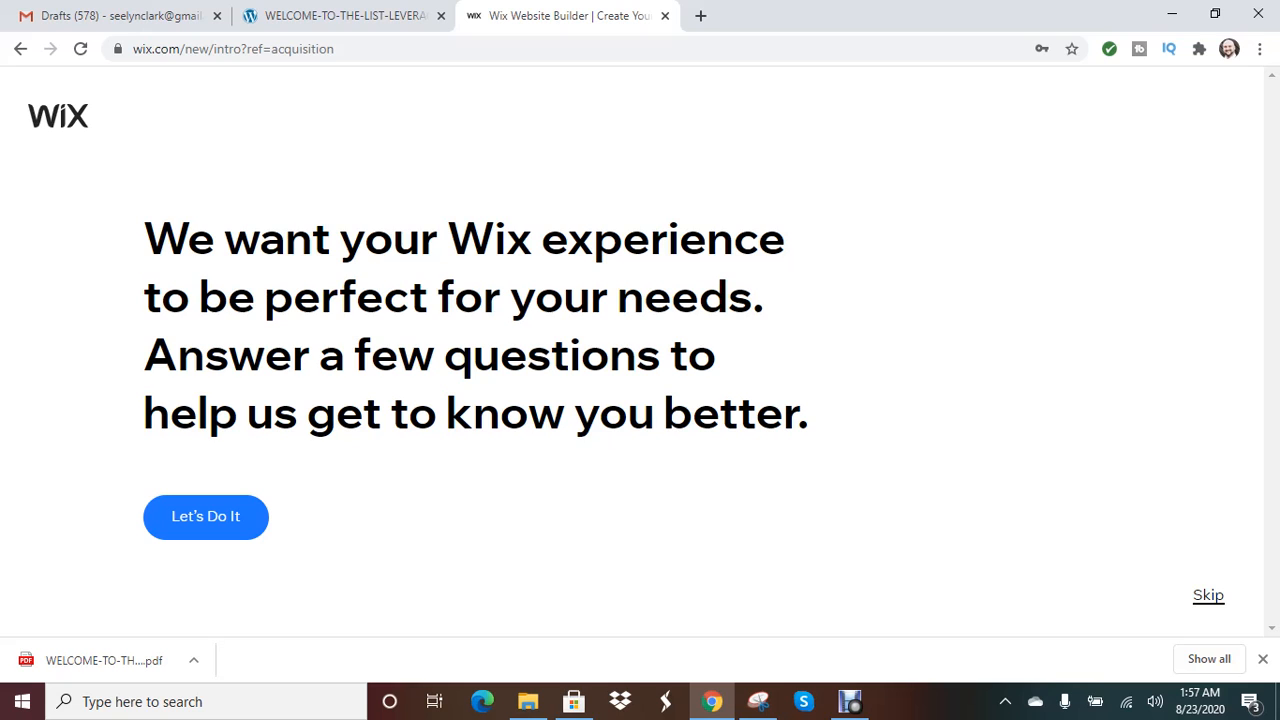
{"action": "left_click", "coordinate": [1208, 595]}
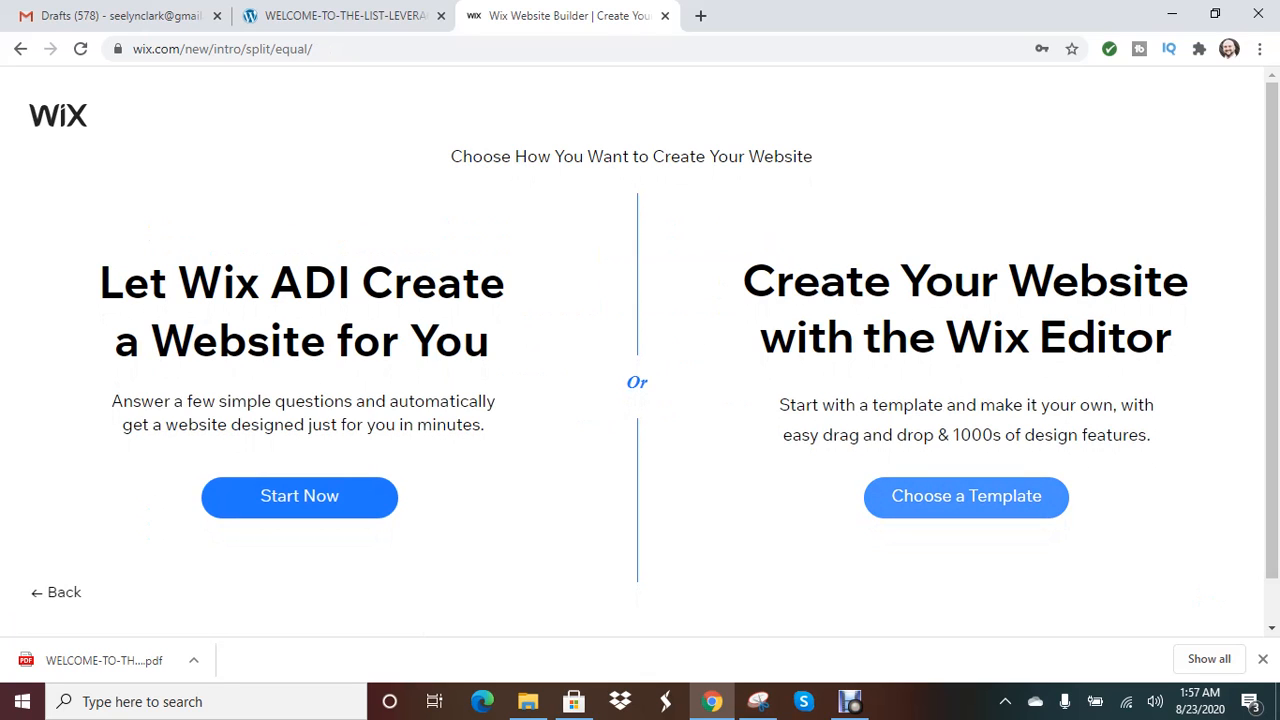
{"action": "left_click", "coordinate": [966, 497]}
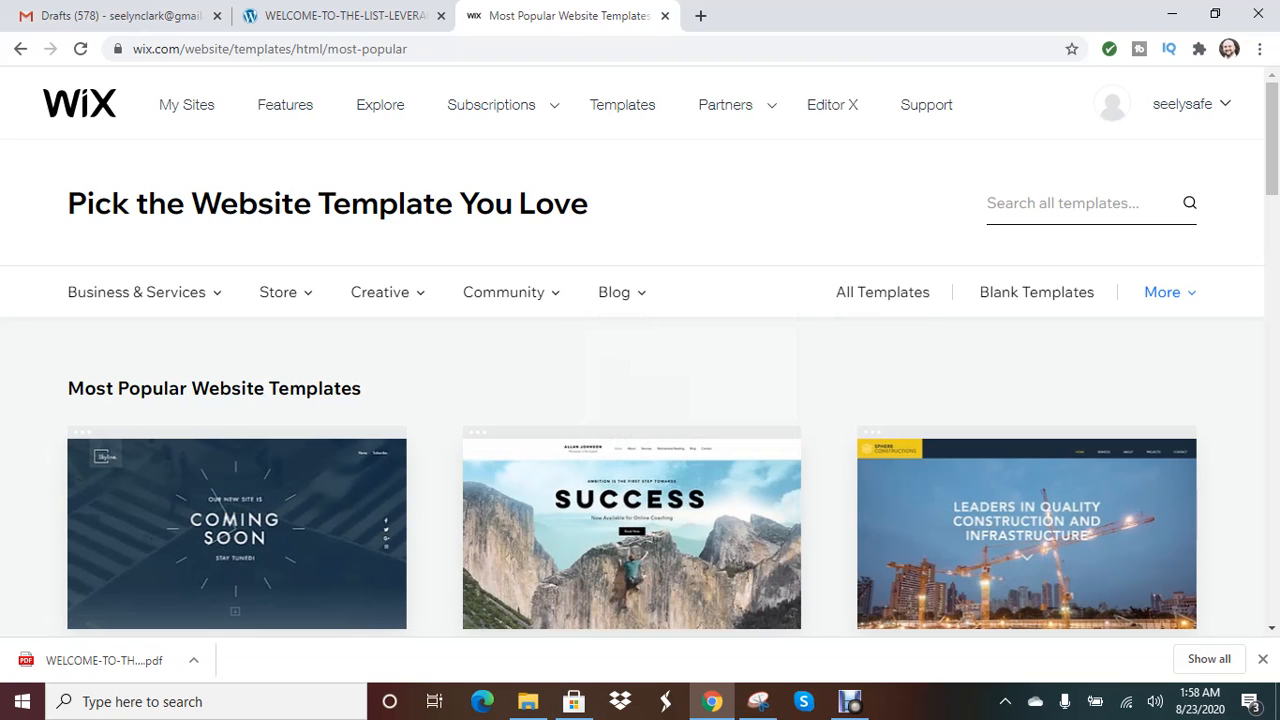
- Filter templates to Blog > Personal Blog and edit the Personal Blog template
{"action": "mouse_move", "coordinate": [621, 293]}
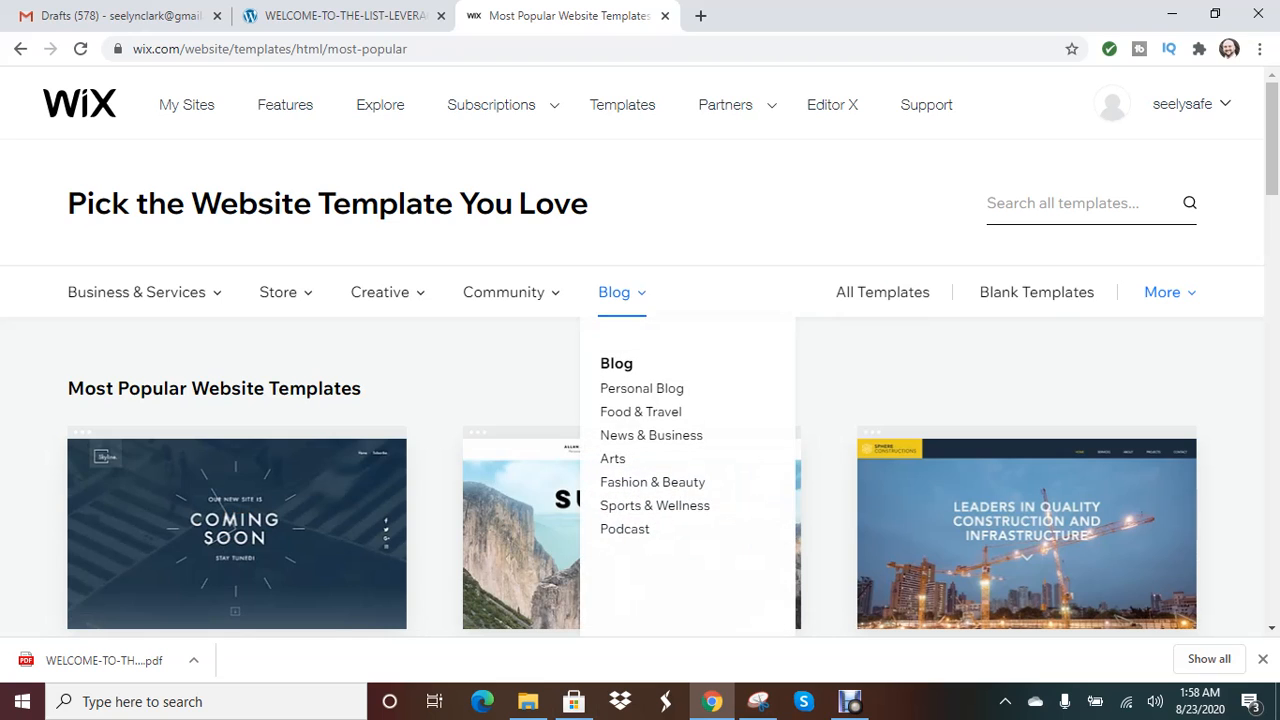
{"action": "left_click", "coordinate": [641, 388]}
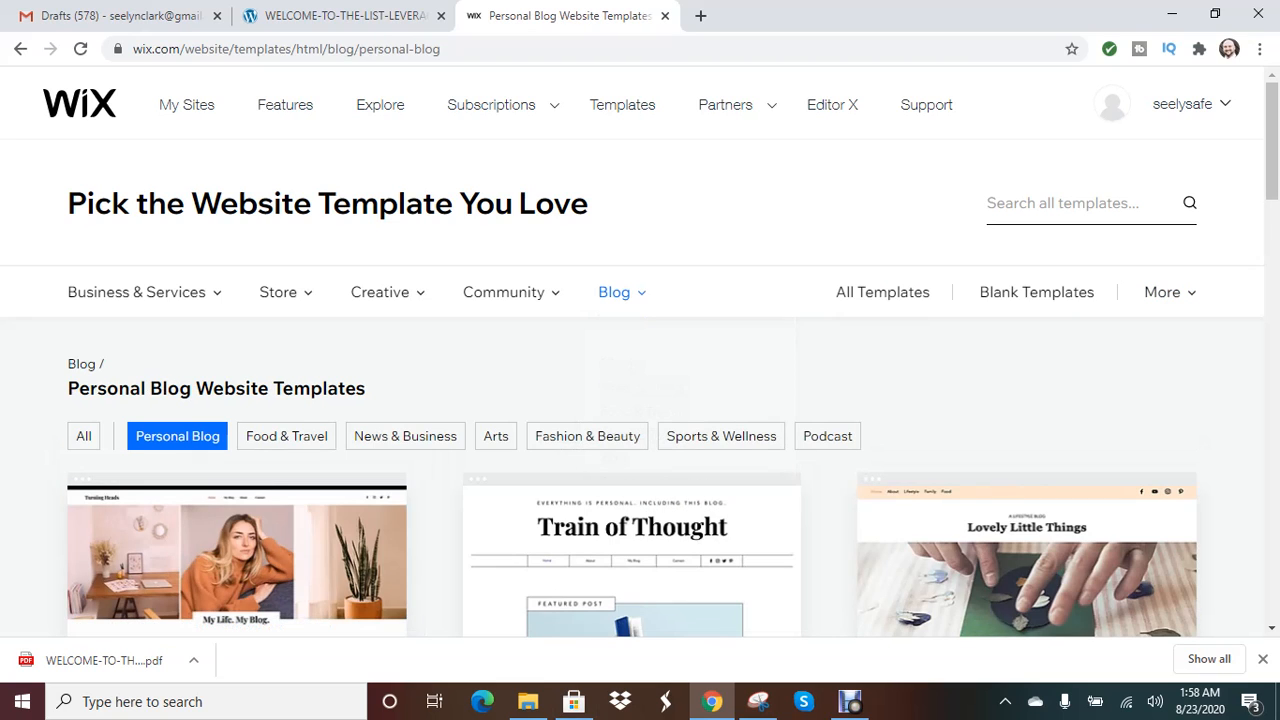
{"action": "scroll", "coordinate": [641, 388], "scroll_direction": "down", "scroll_amount": 1}
{"action": "scroll", "coordinate": [631, 330], "scroll_direction": "down", "scroll_amount": 3}
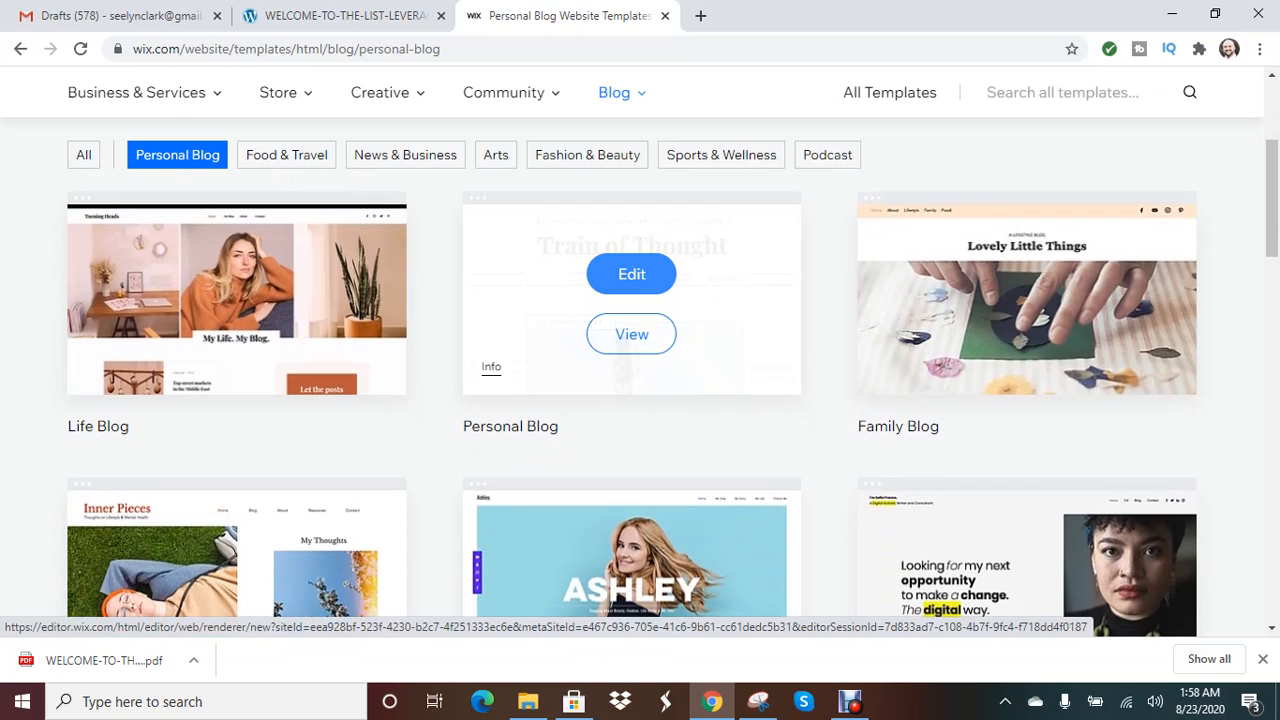
{"action": "left_click", "coordinate": [631, 274]}
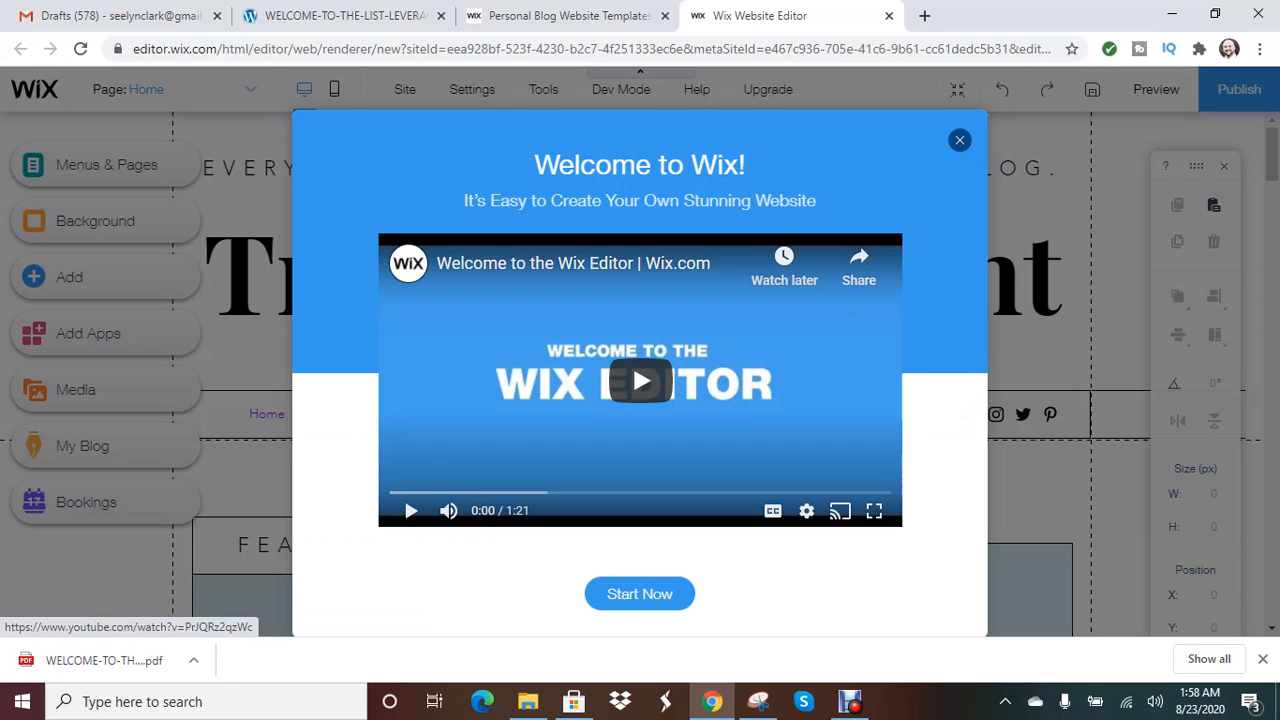
- Close the Welcome to Wix video and start a Media upload from the computer
{"action": "left_click", "coordinate": [960, 141]}
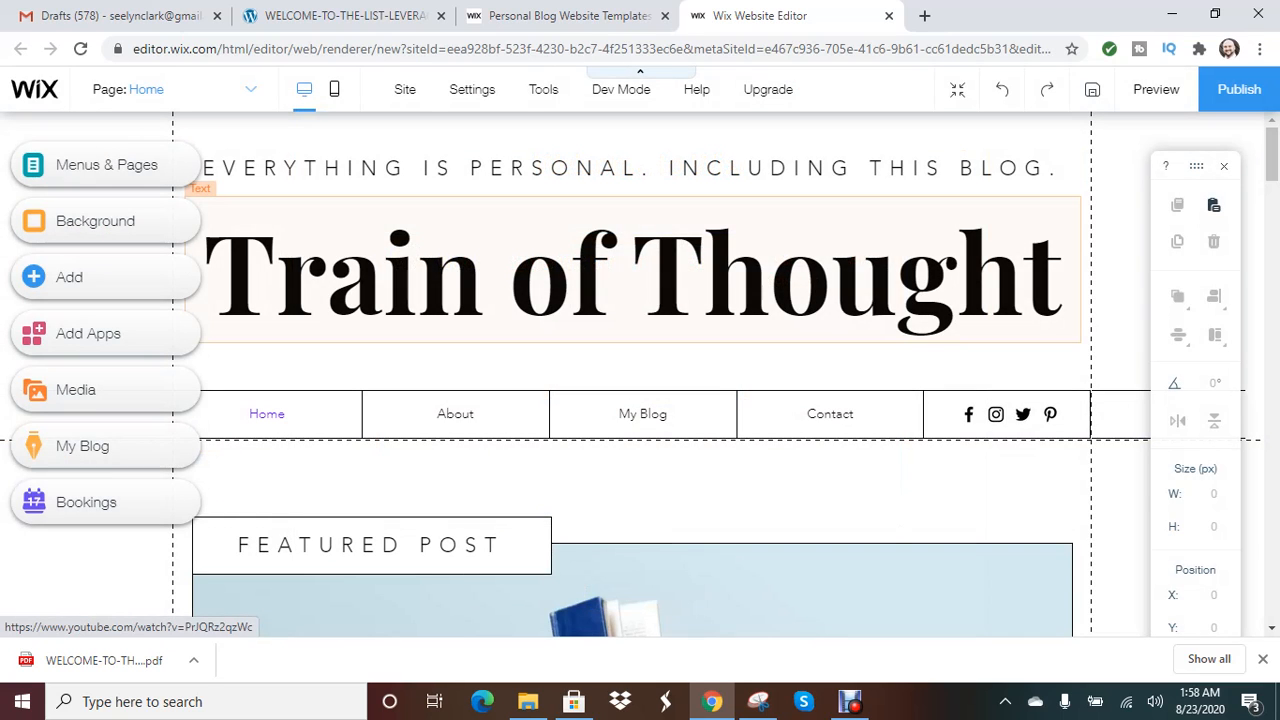
{"action": "left_click", "coordinate": [35, 390]}
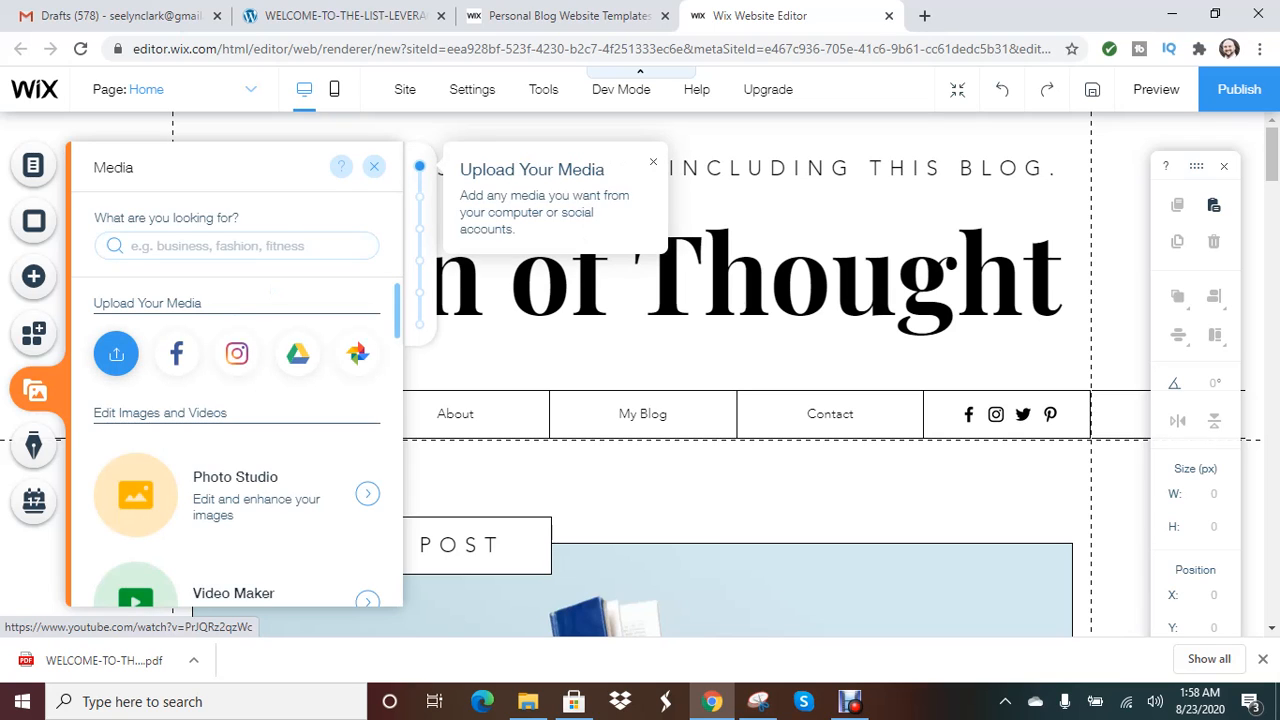
{"action": "left_click", "coordinate": [116, 354]}
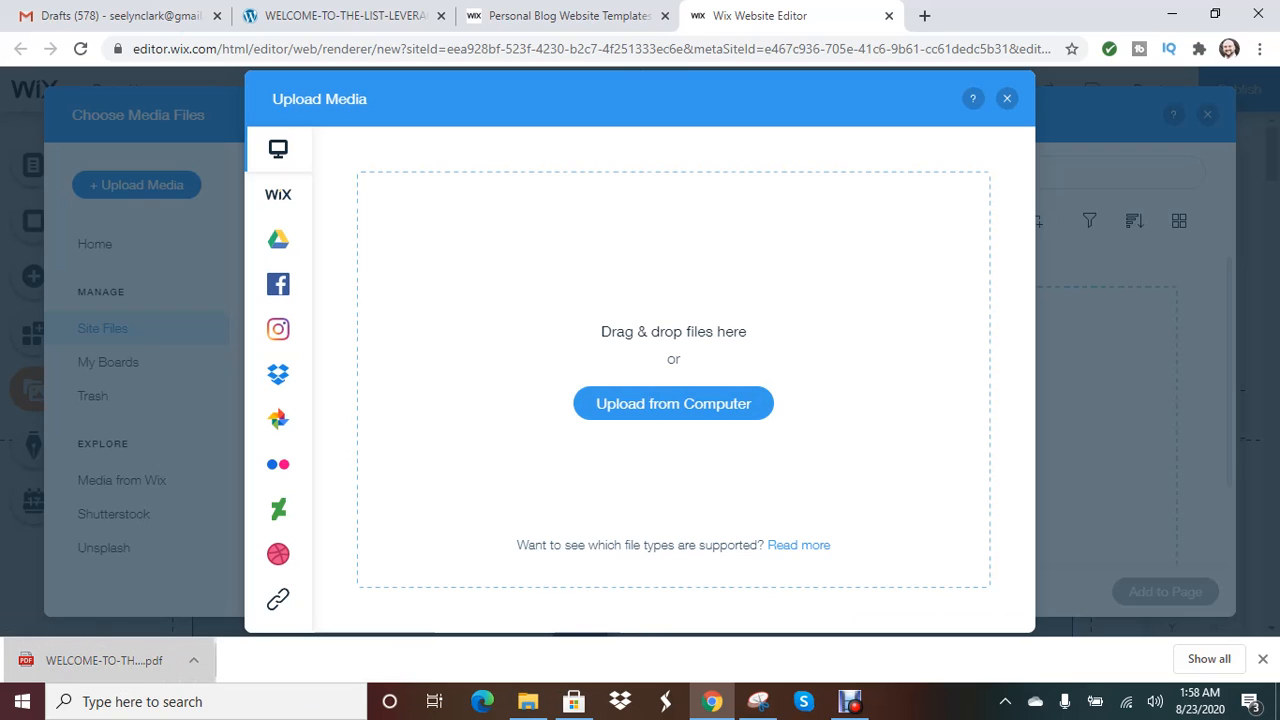
- Drag the downloaded List Leverage PDF into the Upload Media drop zone
{"action": "left_click_drag", "start_coordinate": [90, 660], "coordinate": [600, 316]}
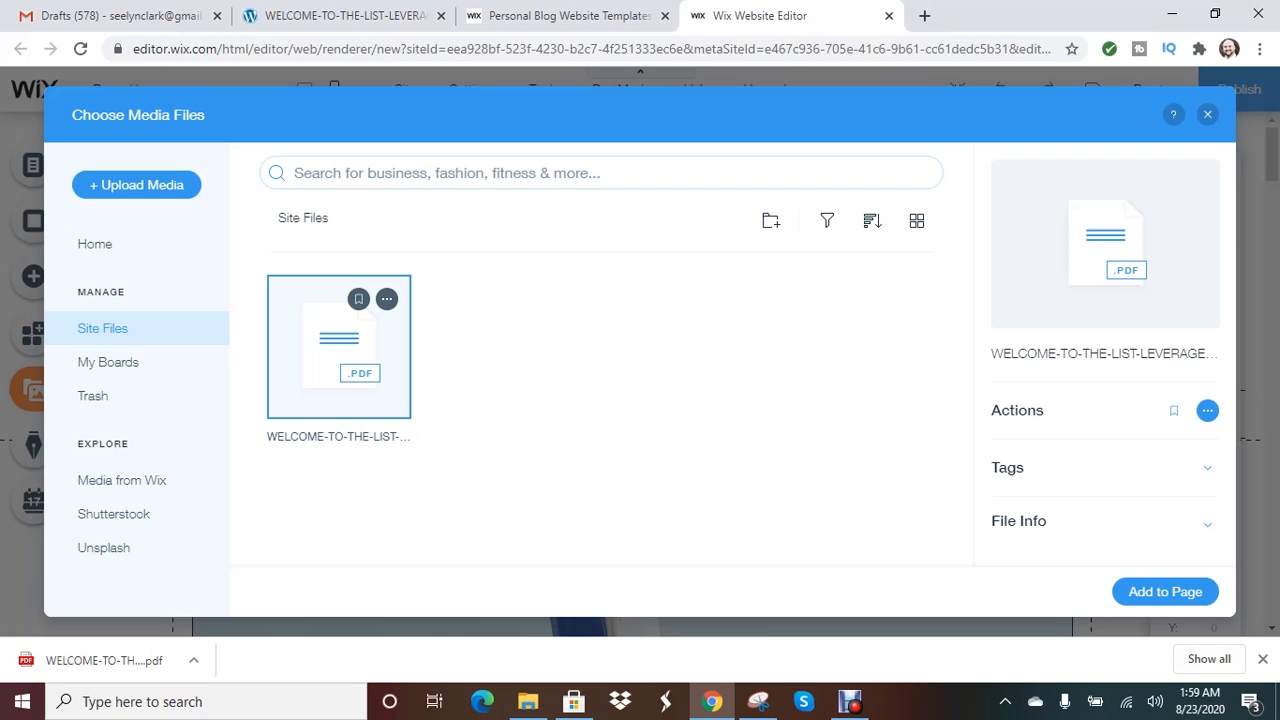
- Copy the uploaded List Leverage welcome PDF's Wix URL from its actions menu
{"action": "left_click", "coordinate": [386, 299]}
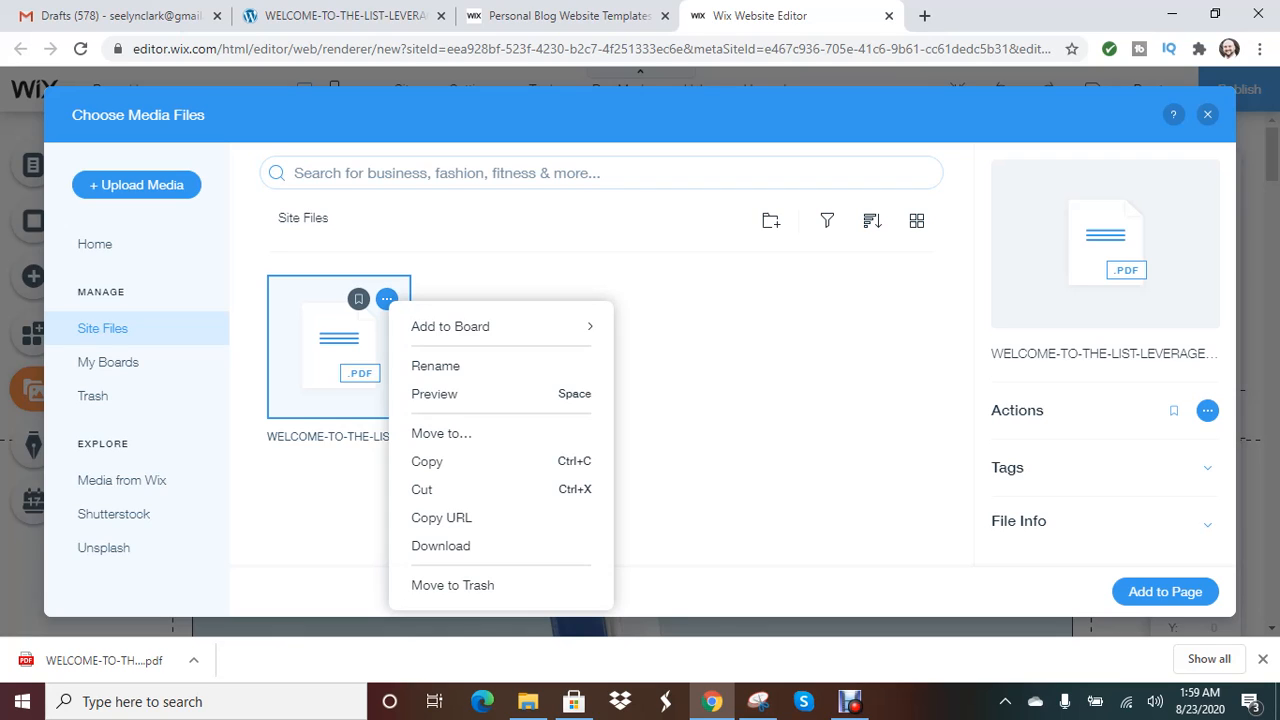
{"action": "left_click", "coordinate": [339, 340]}
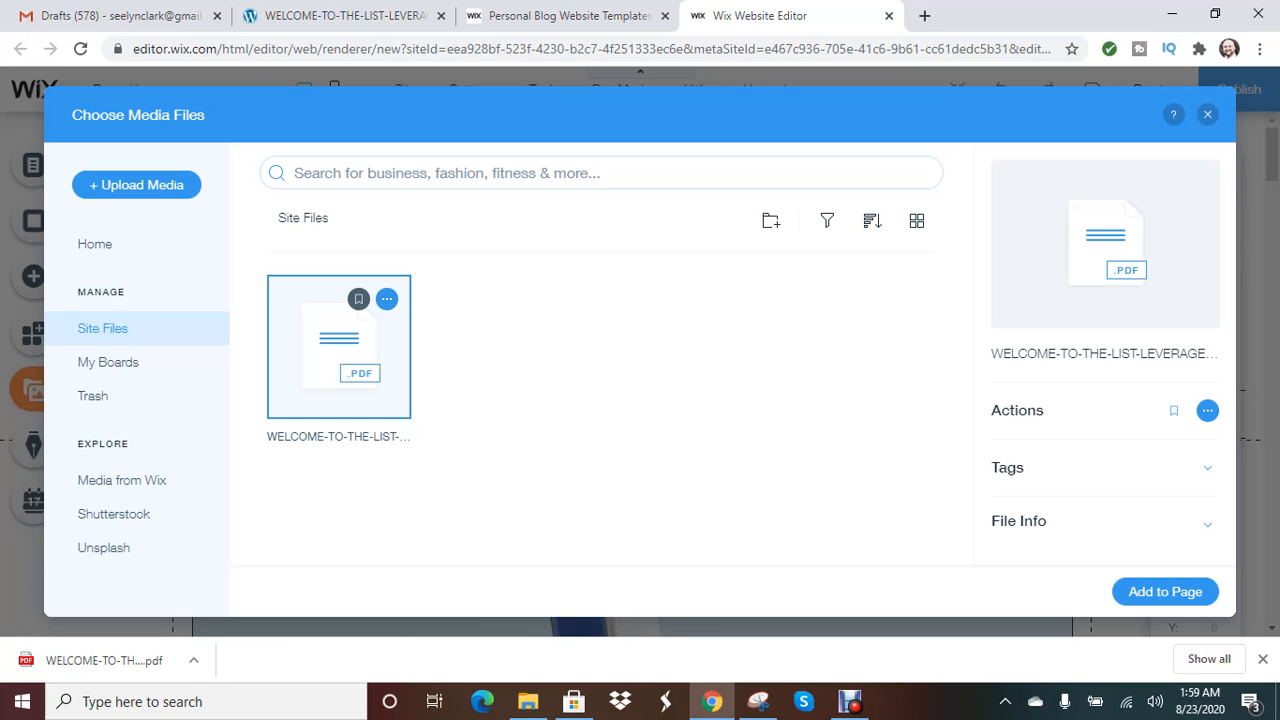
{"action": "left_click", "coordinate": [386, 299]}
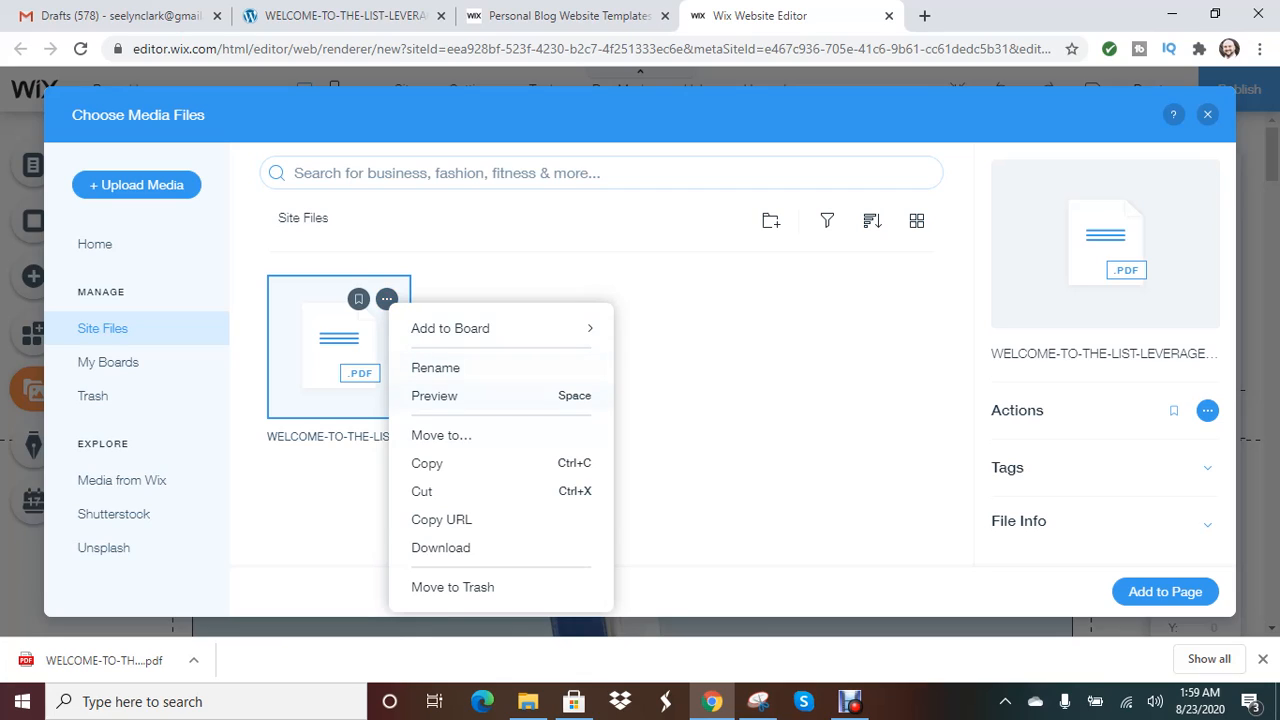
{"action": "left_click", "coordinate": [441, 519]}
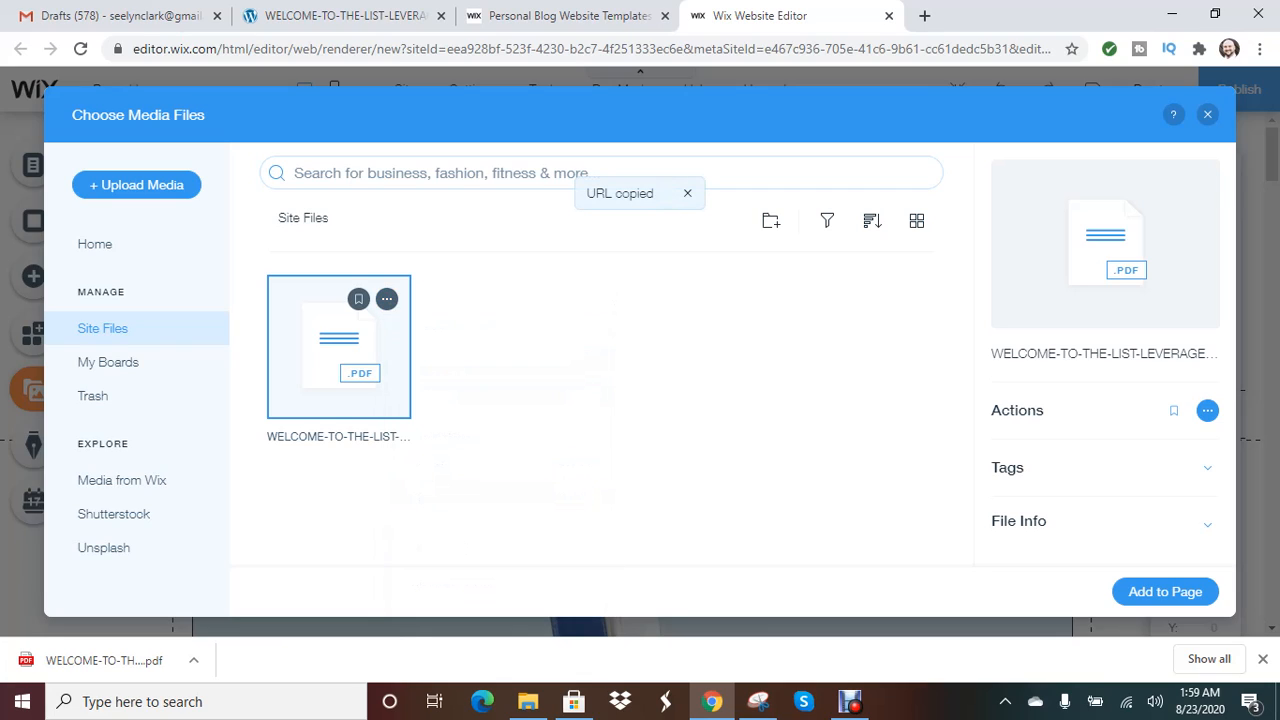
- Paste and load the copied usrfiles.com PDF address in a new Chrome tab
{"action": "left_click", "coordinate": [924, 15]}
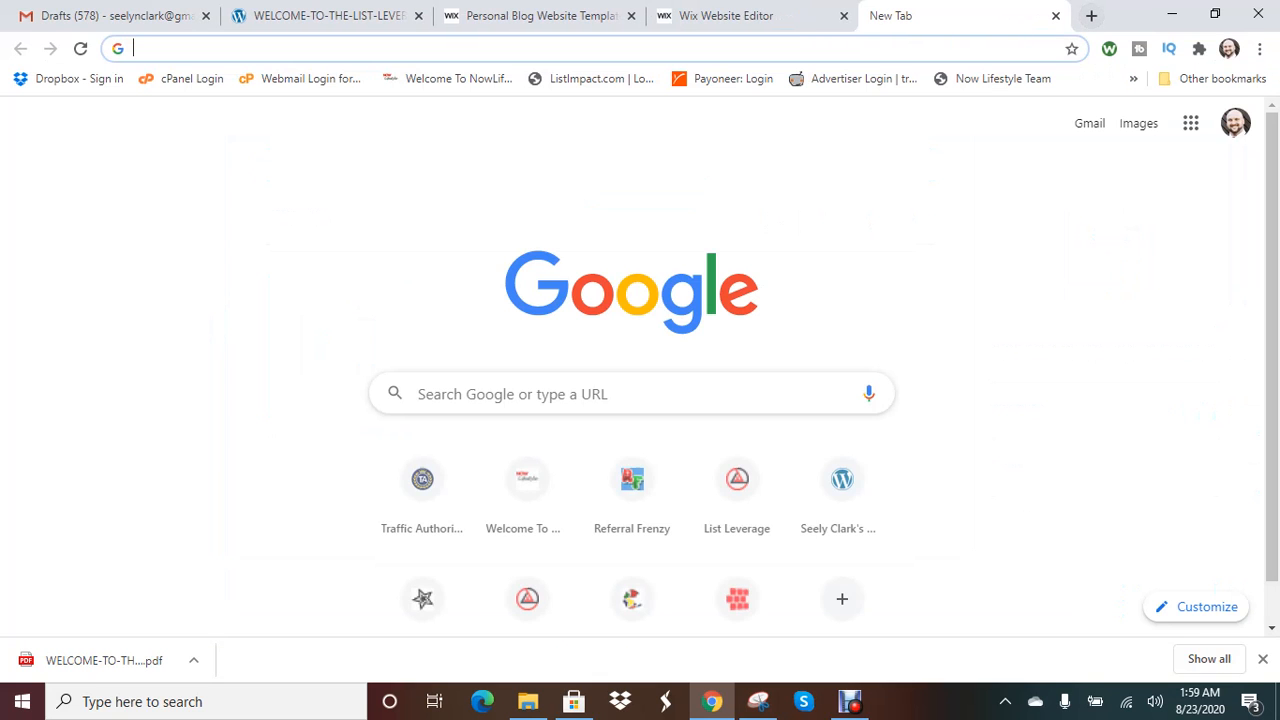
{"action": "right_click", "coordinate": [768, 48]}
{"action": "left_click", "coordinate": [810, 171]}
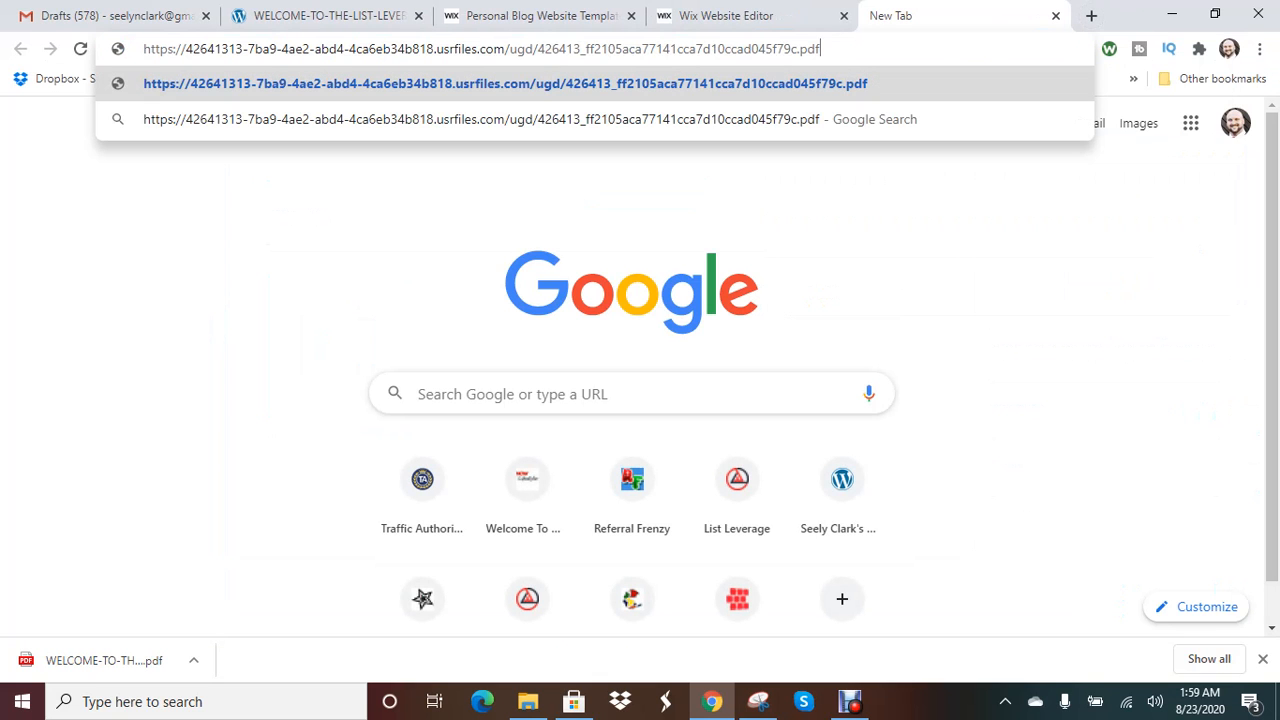
{"action": "key", "text": "Return"}
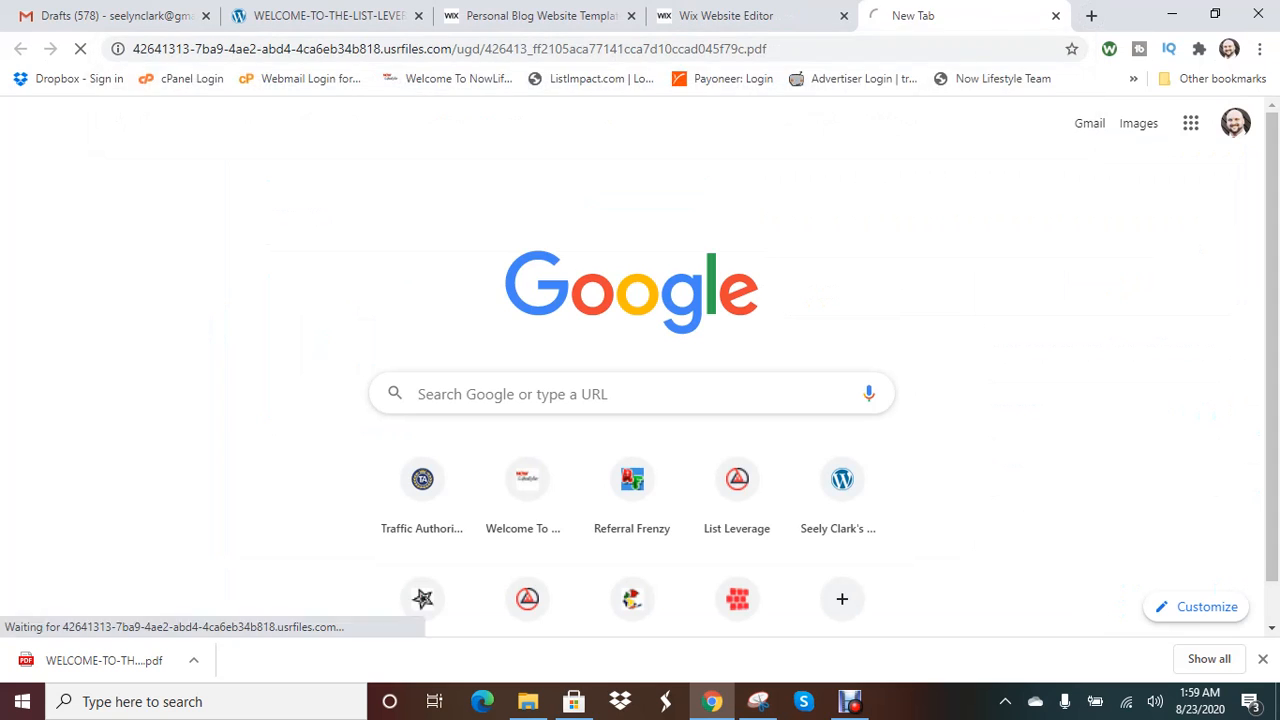
- Scroll through the 19-page List Leverage PDF and select its full web address
{"action": "scroll", "coordinate": [632, 375], "scroll_direction": "down", "scroll_amount": 9}
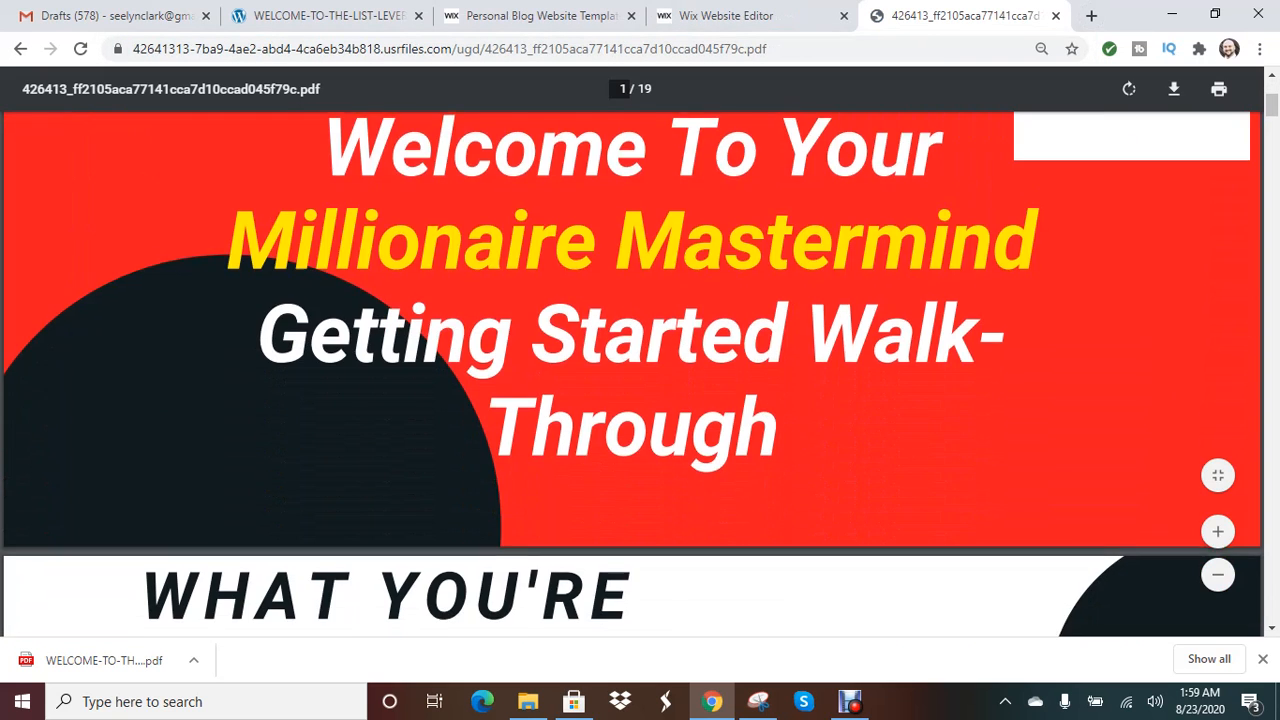
{"action": "scroll", "coordinate": [632, 375], "scroll_direction": "up", "scroll_amount": 5}
{"action": "scroll", "coordinate": [632, 352], "scroll_direction": "up", "scroll_amount": 4}
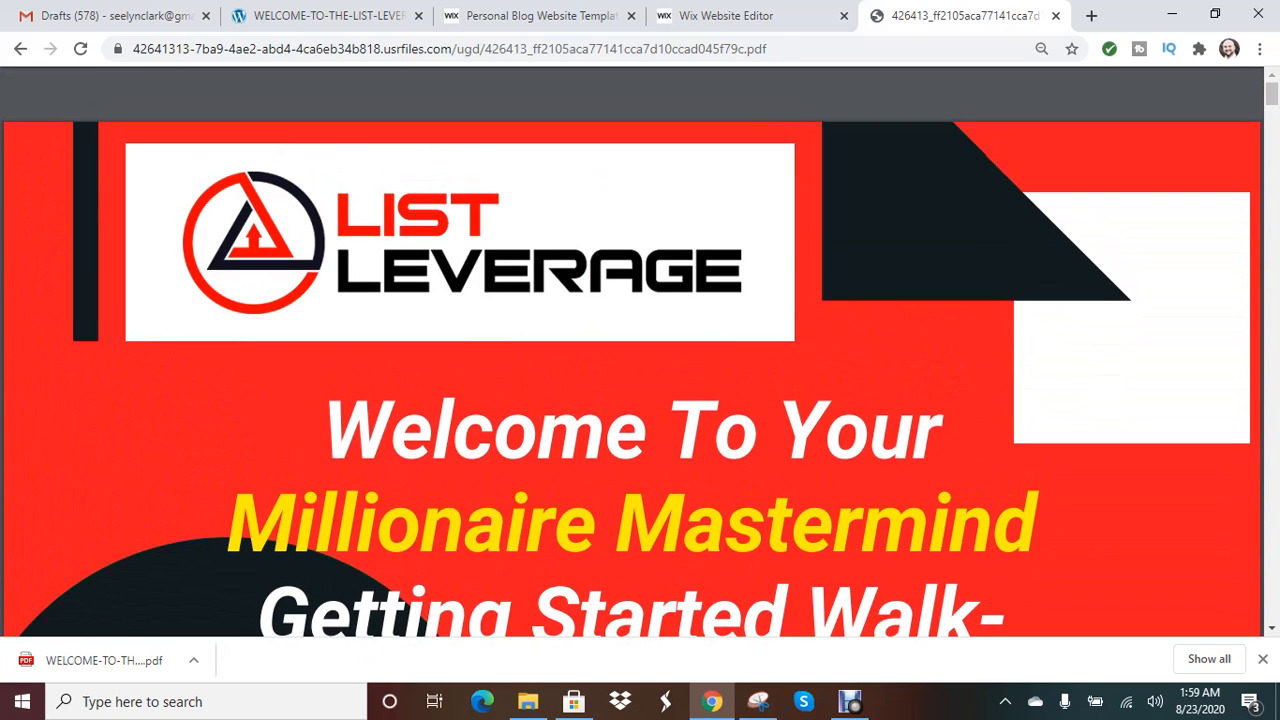
{"action": "left_click_drag", "start_coordinate": [133, 48], "coordinate": [767, 48]}
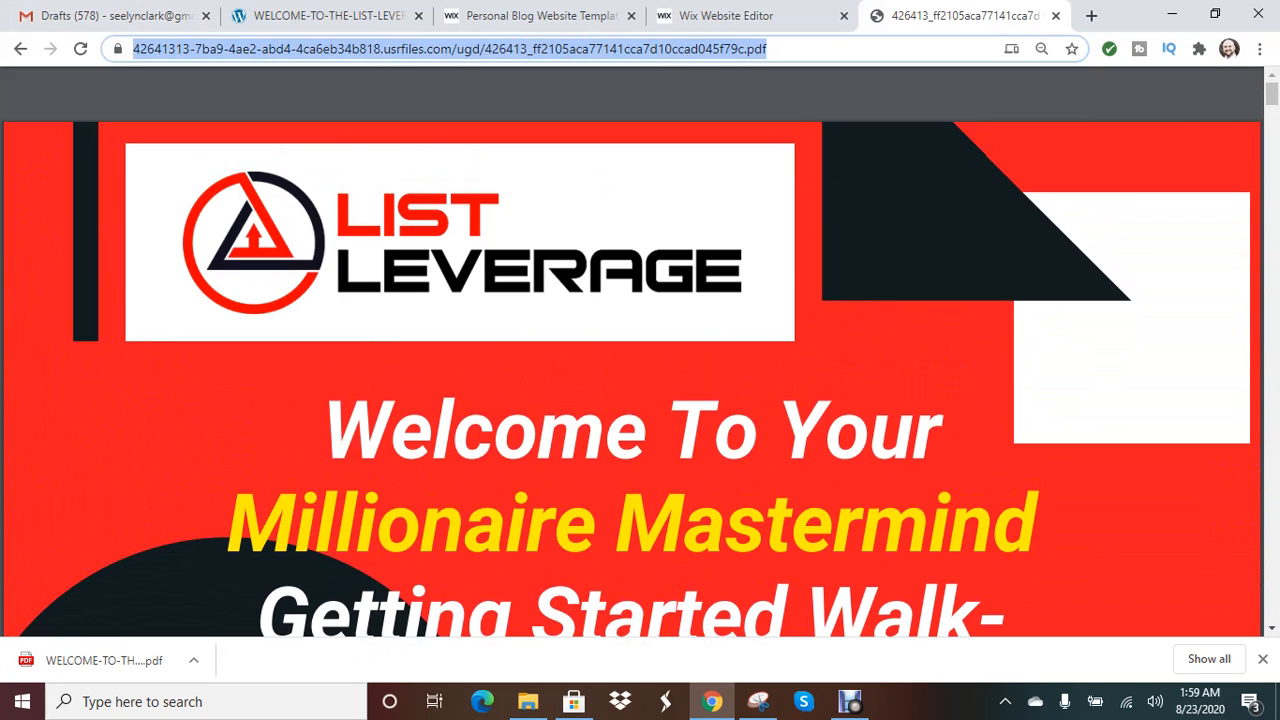
{"action": "left_click", "coordinate": [810, 48]}
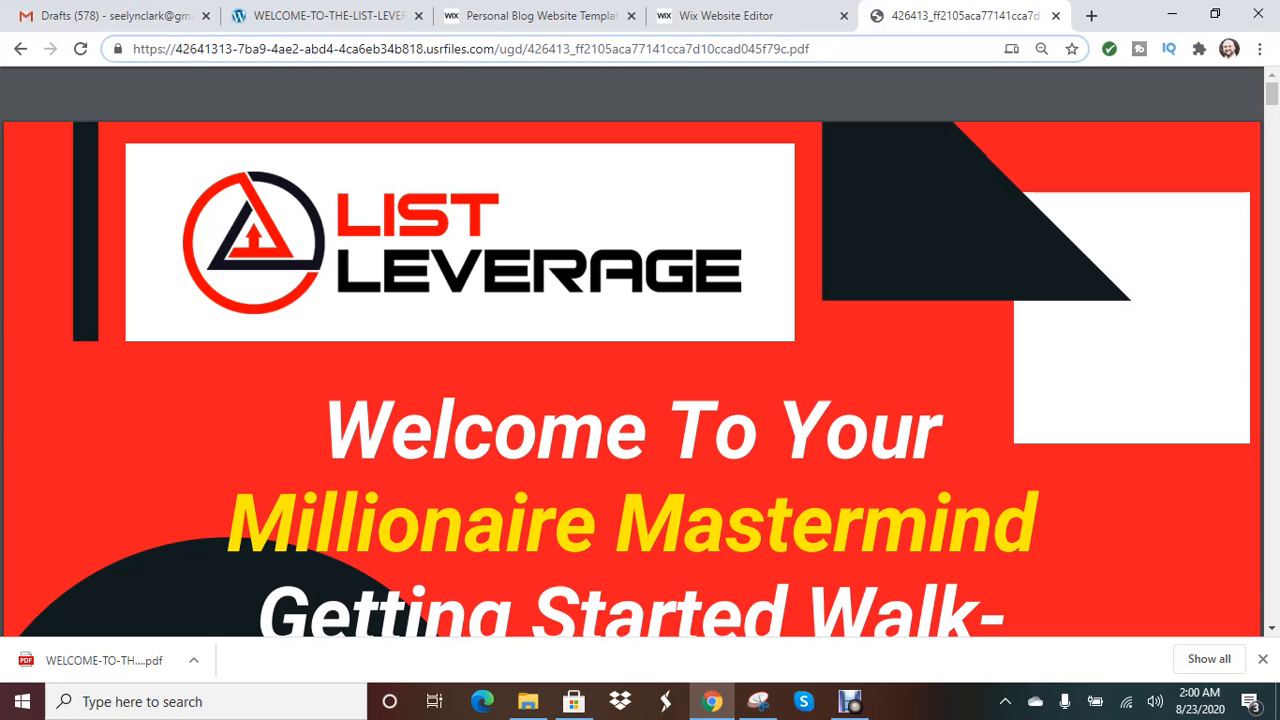
{"action": "key", "text": "shift+Left"}
{"action": "key", "text": "shift+Left"}
{"action": "key", "text": "shift+Left"}
{"action": "key", "text": "shift+Left"}
{"action": "key", "text": "shift+Left"}
{"action": "key", "text": "shift+Left"}
{"action": "key", "text": "shift+Left"}
{"action": "key", "text": "shift+Left"}
{"action": "key", "text": "shift+Left"}
{"action": "key", "text": "shift+Left"}
{"action": "key", "text": "shift+Left"}
{"action": "key", "text": "shift+Left"}
{"action": "key", "text": "shift+Left"}
{"action": "key", "text": "shift+Left"}
{"action": "key", "text": "shift+Left"}
{"action": "key", "text": "shift+Left"}
{"action": "key", "text": "shift+Left"}
{"action": "key", "text": "shift+Left"}
{"action": "key", "text": "shift+Left"}
{"action": "key", "text": "shift+Left"}
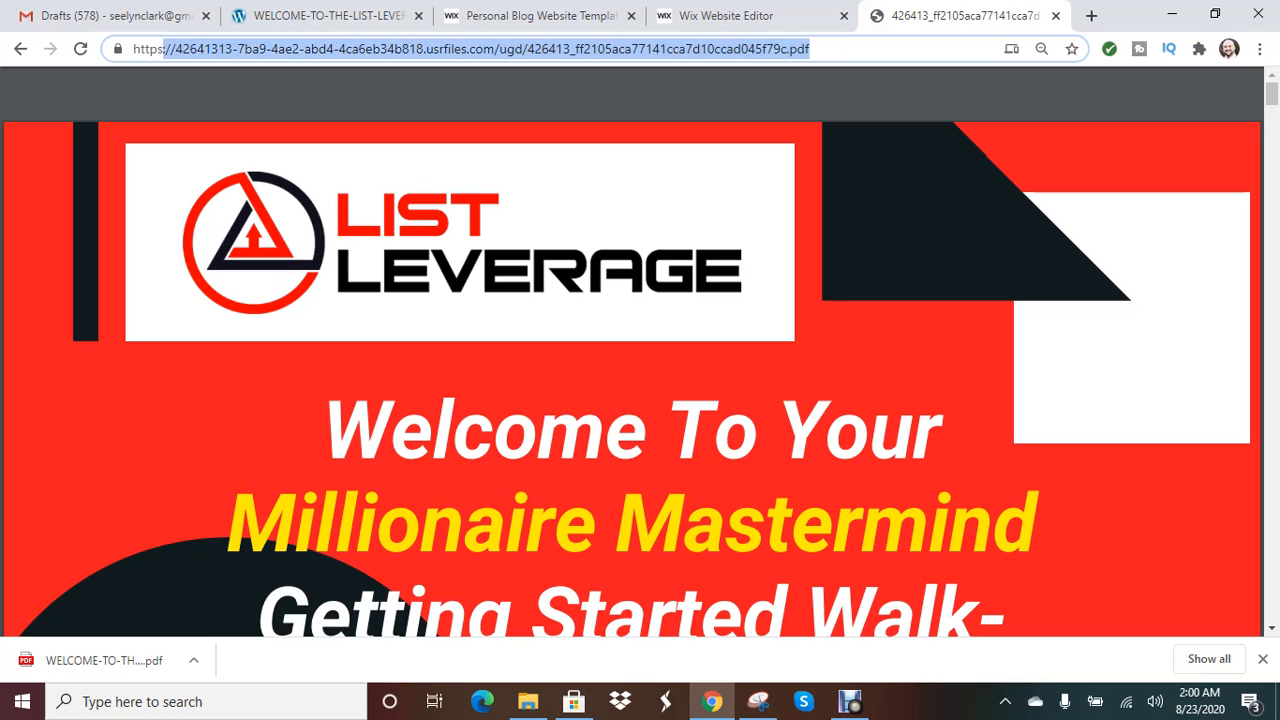
{"action": "key", "text": "shift+Left"}
{"action": "key", "text": "shift+Left"}
{"action": "key", "text": "shift+Left"}
{"action": "key", "text": "shift+Left"}
{"action": "key", "text": "shift+Left"}
{"action": "key", "text": "shift+Left"}
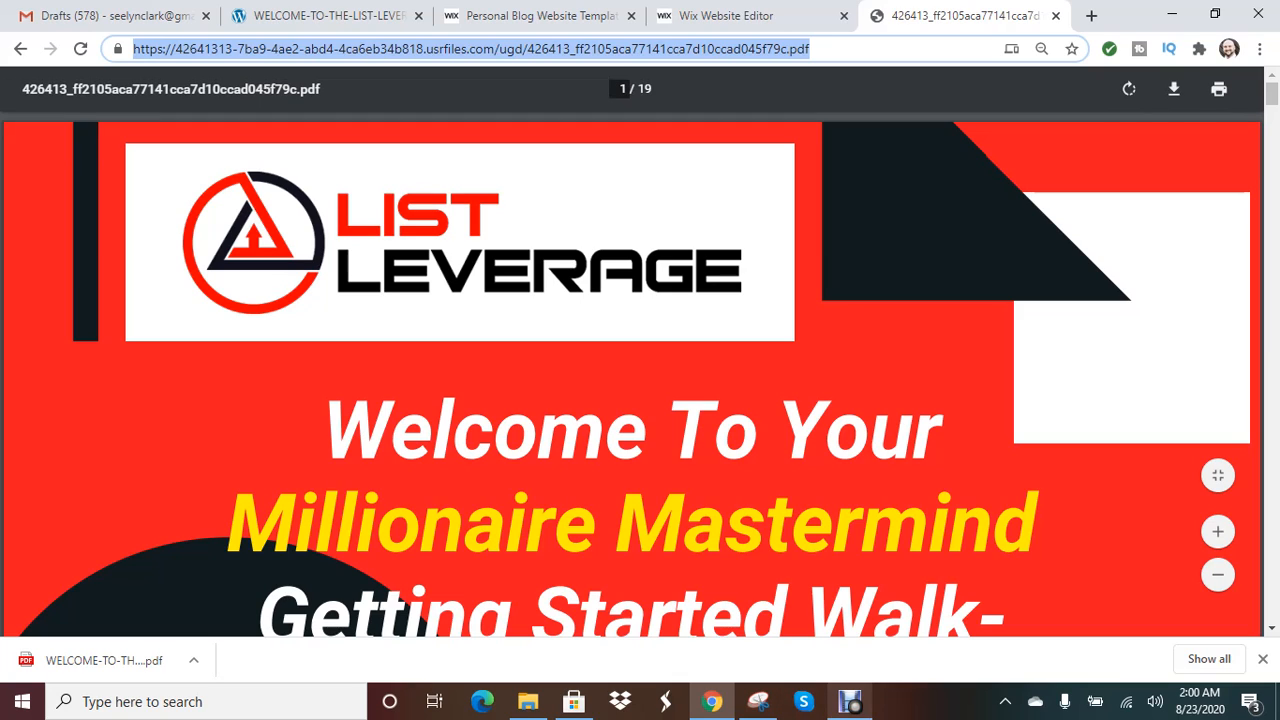
{"action": "mouse_move", "coordinate": [850, 704]}
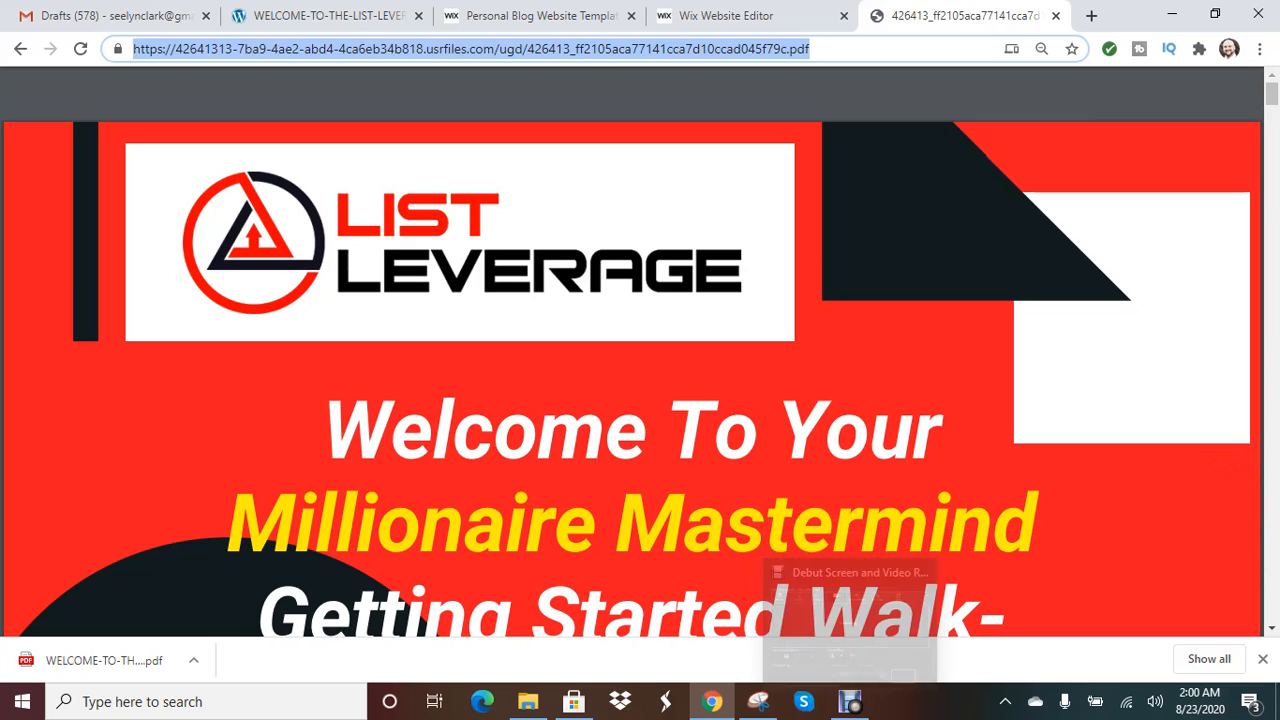
{"action": "left_click", "coordinate": [325, 16]}
{"action": "left_click_drag", "start_coordinate": [212, 49], "coordinate": [992, 49]}
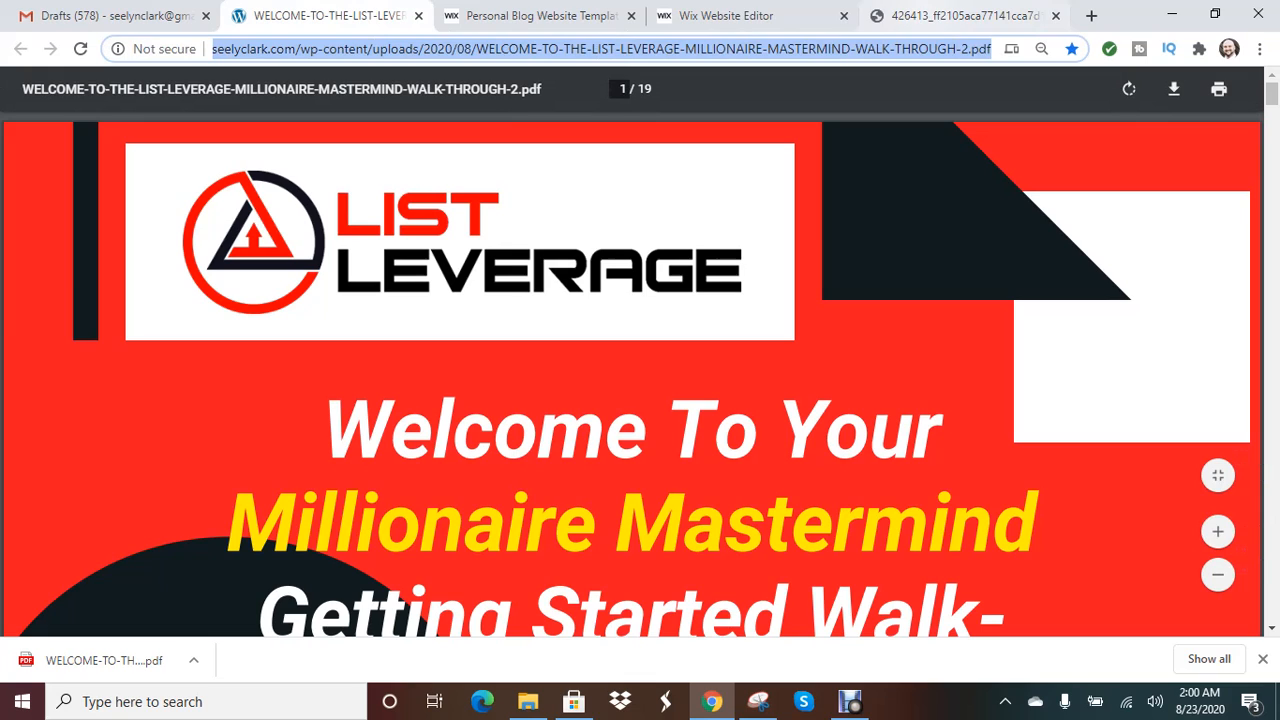
{"action": "left_click", "coordinate": [960, 16]}
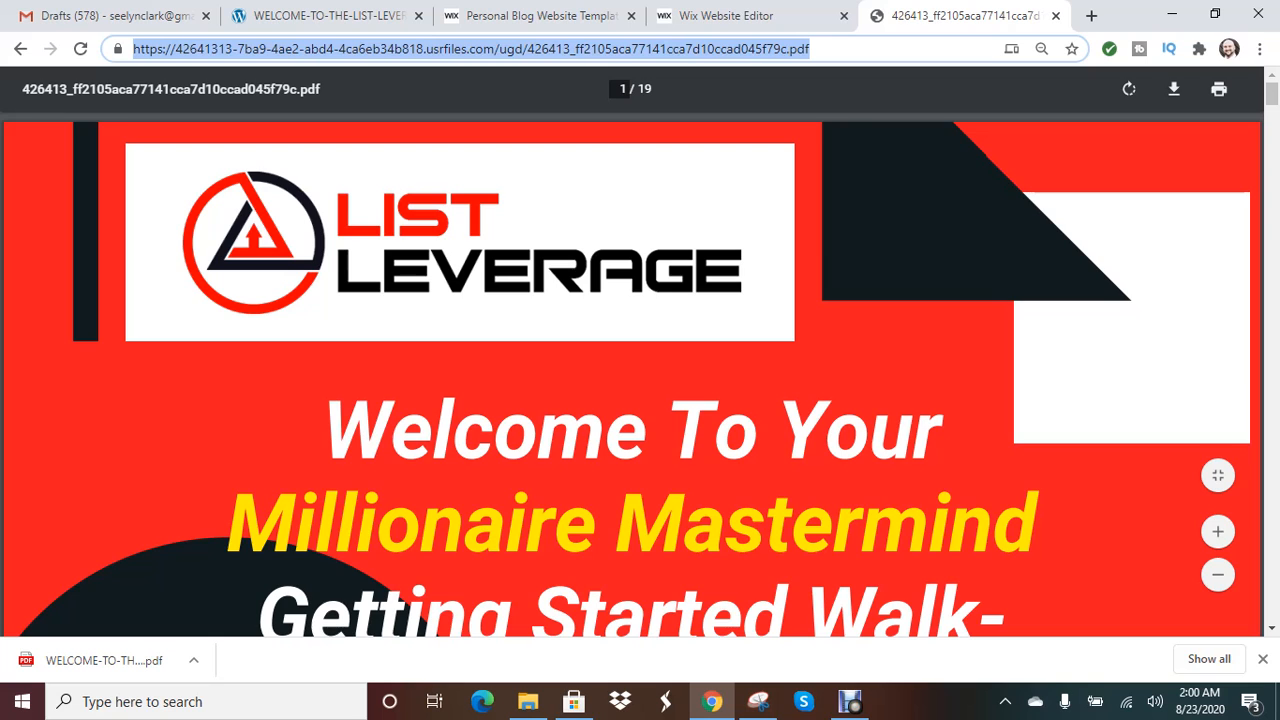
{"action": "left_click", "coordinate": [849, 701]}
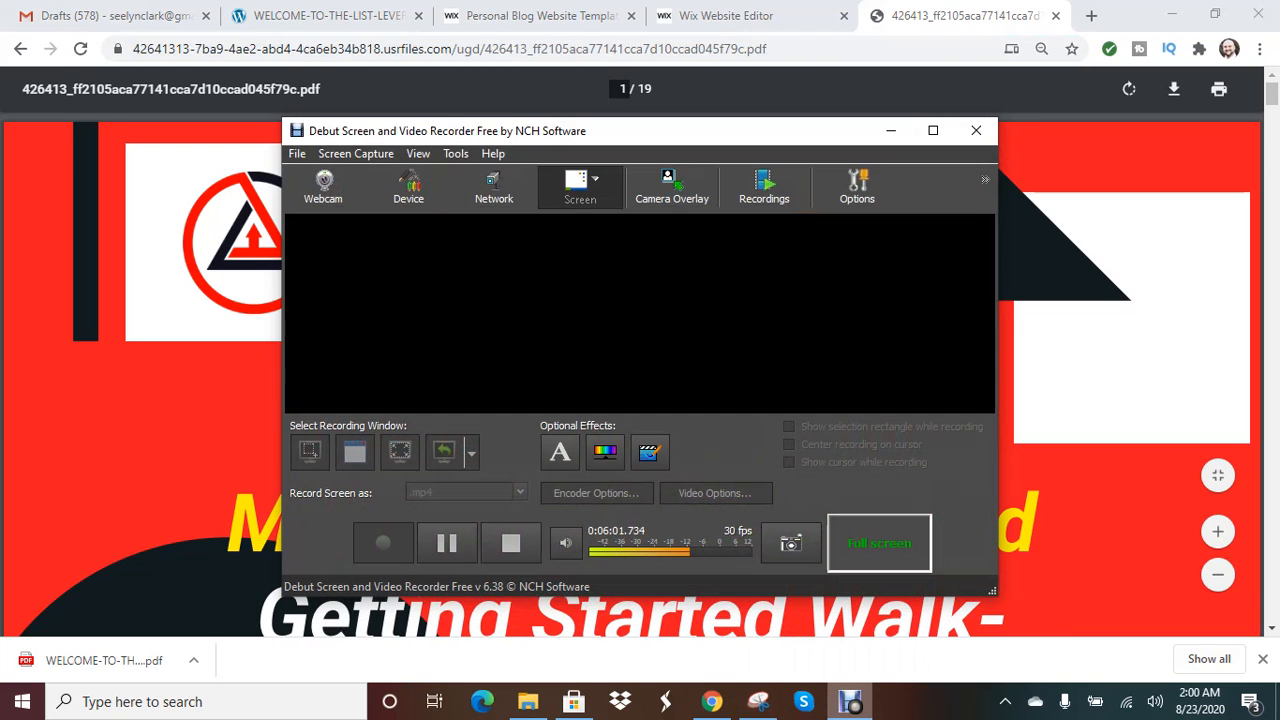